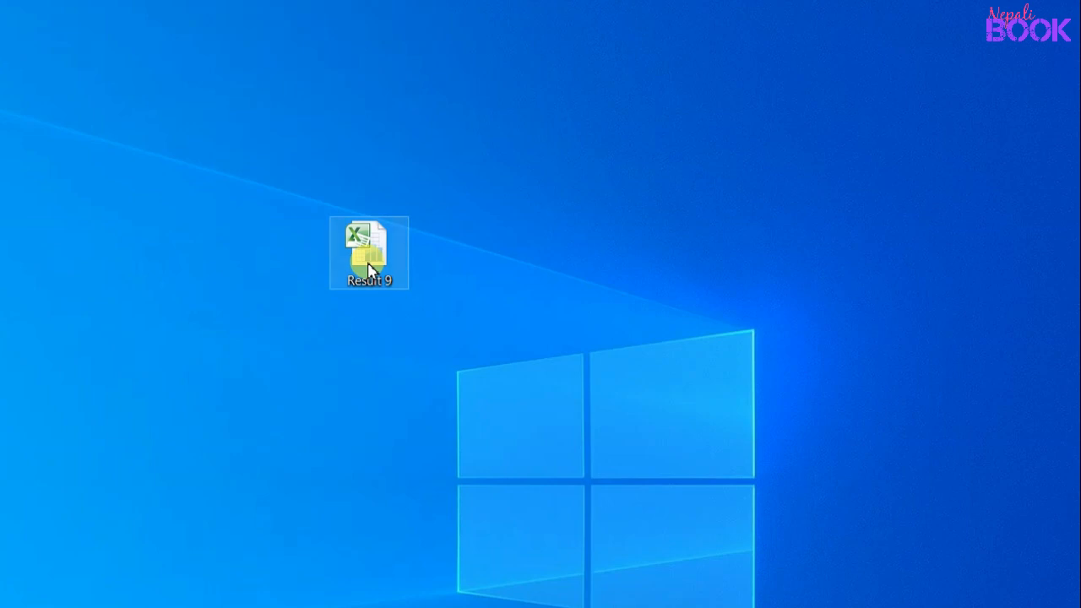
Step: Open the Result 9 workbook from the desktop and enter its open password
double_click(369, 269)
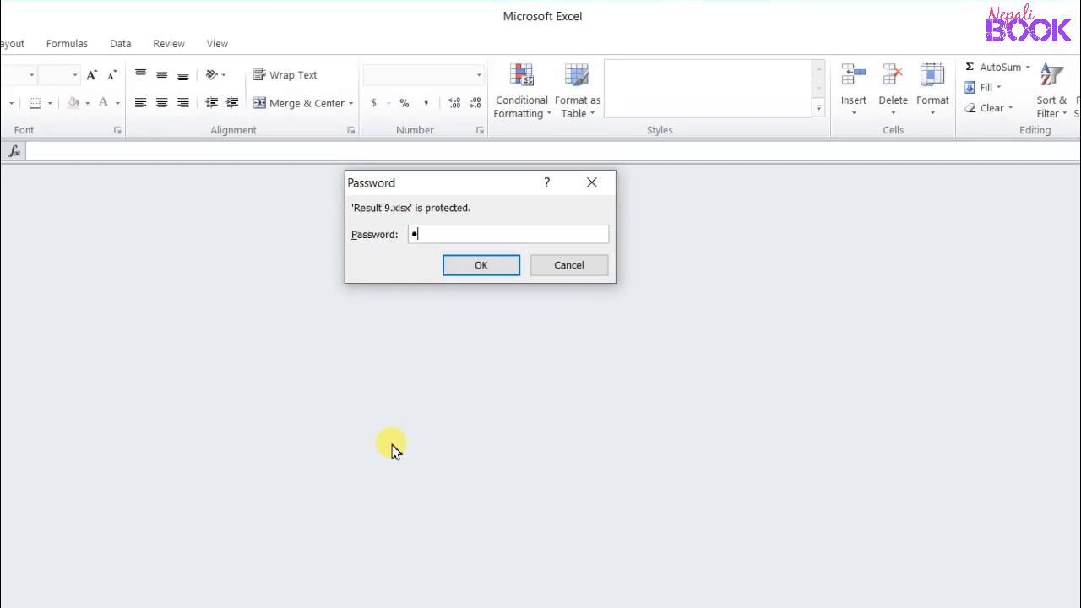
left_click(477, 264)
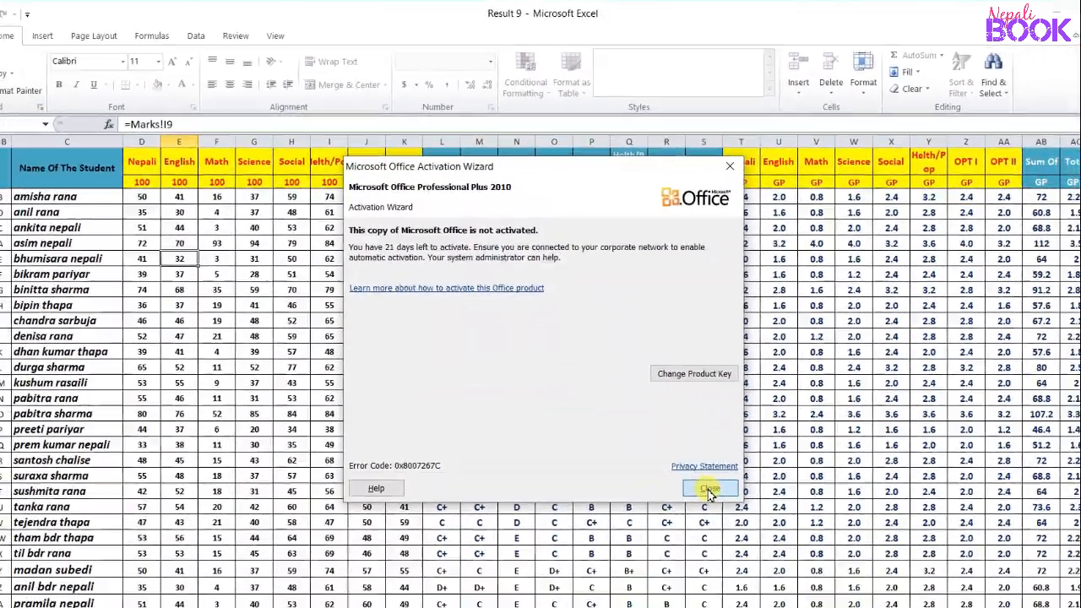
Step: Dismiss the activation notice and scroll through the marks sheet
left_click(746, 594)
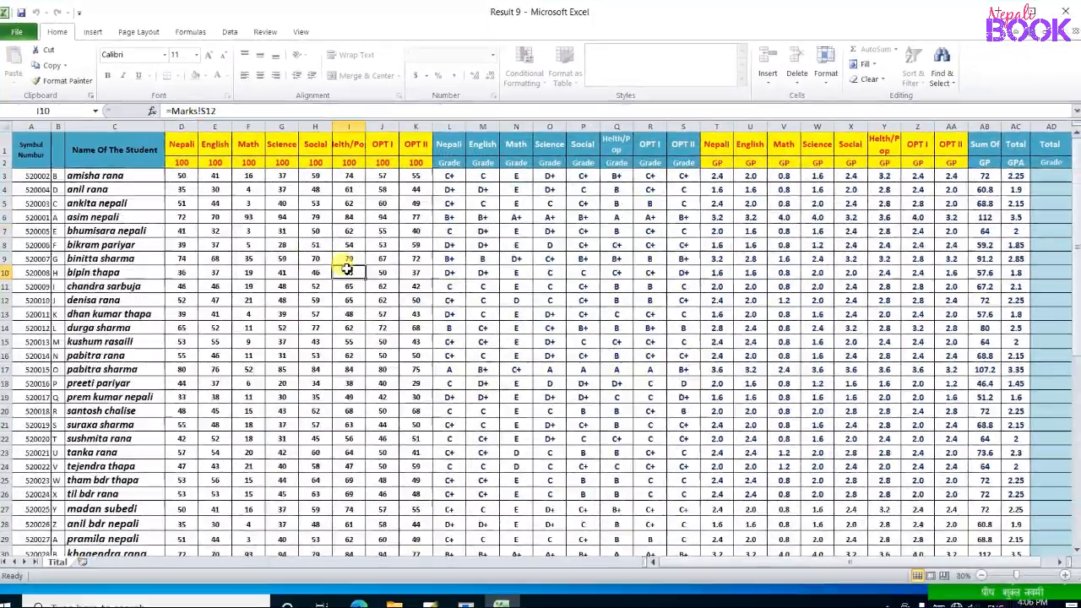
scroll(346, 269, "down", 3)
scroll(379, 304, "up", 3)
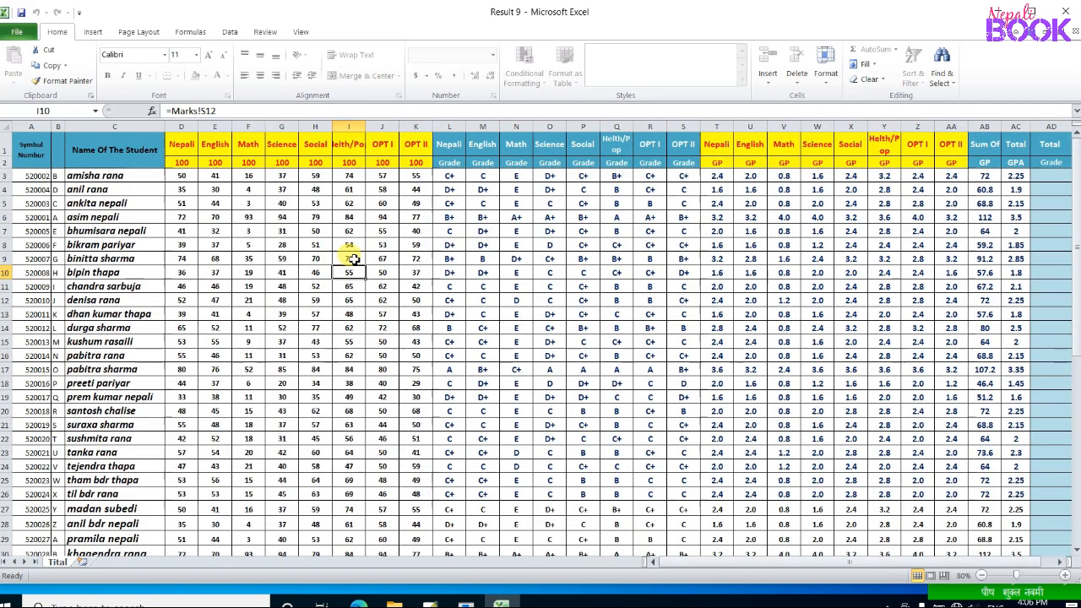
scroll(354, 259, "down", 4)
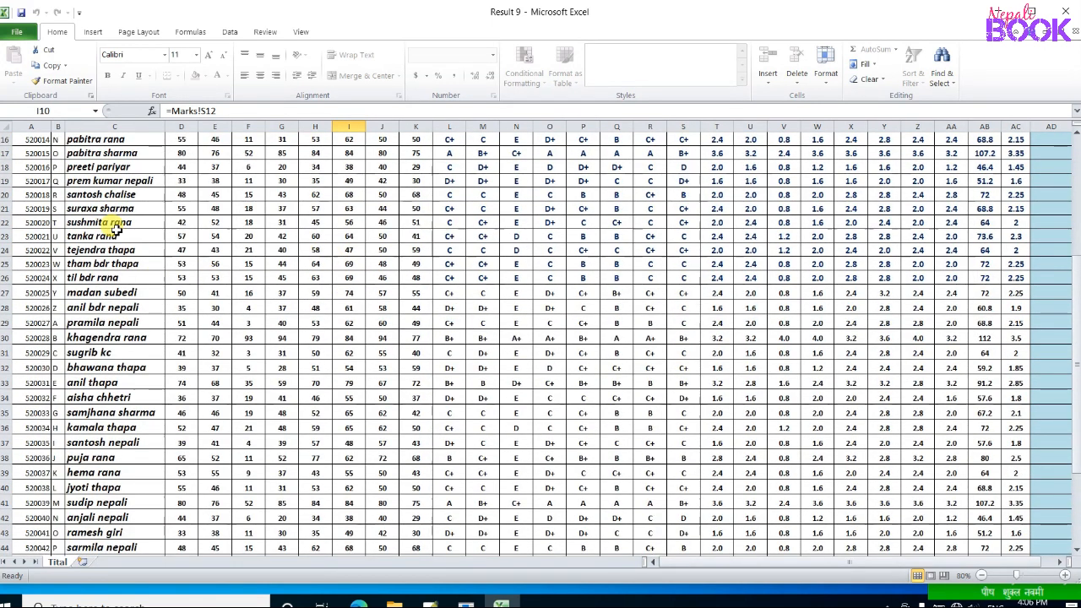
left_click(123, 224)
scroll(237, 256, "up", 4)
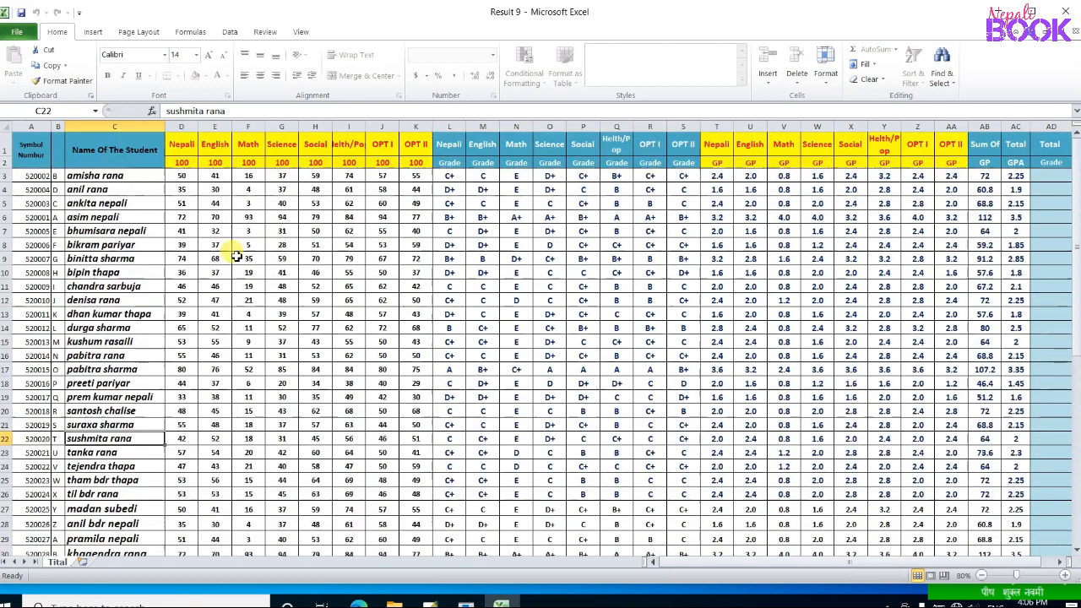
Step: Try editing three marks cells, including K12, and dismiss each read-only warning
double_click(248, 231)
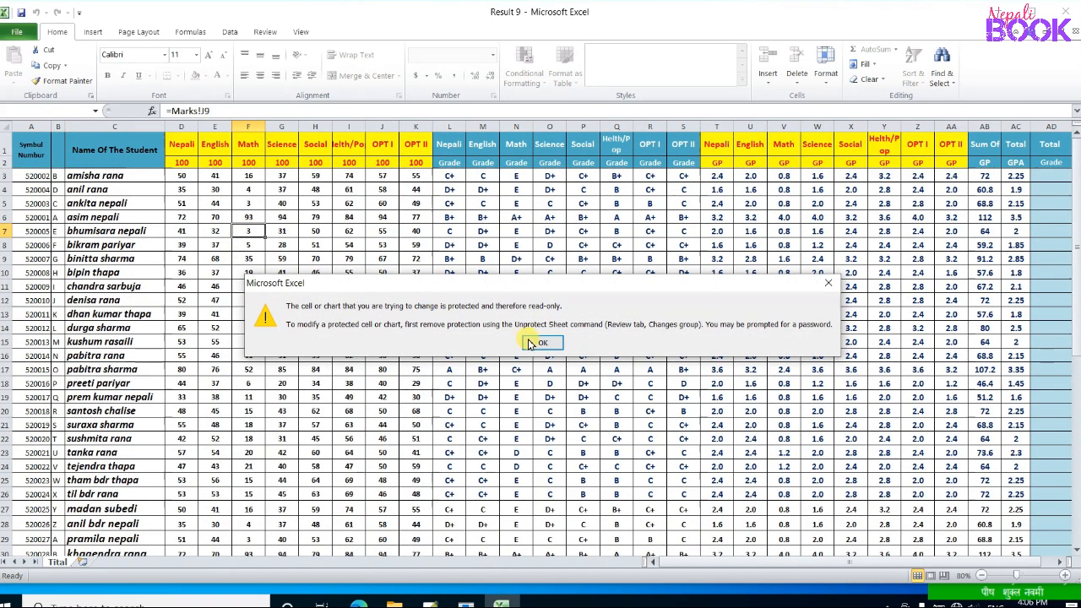
left_click(541, 343)
double_click(381, 259)
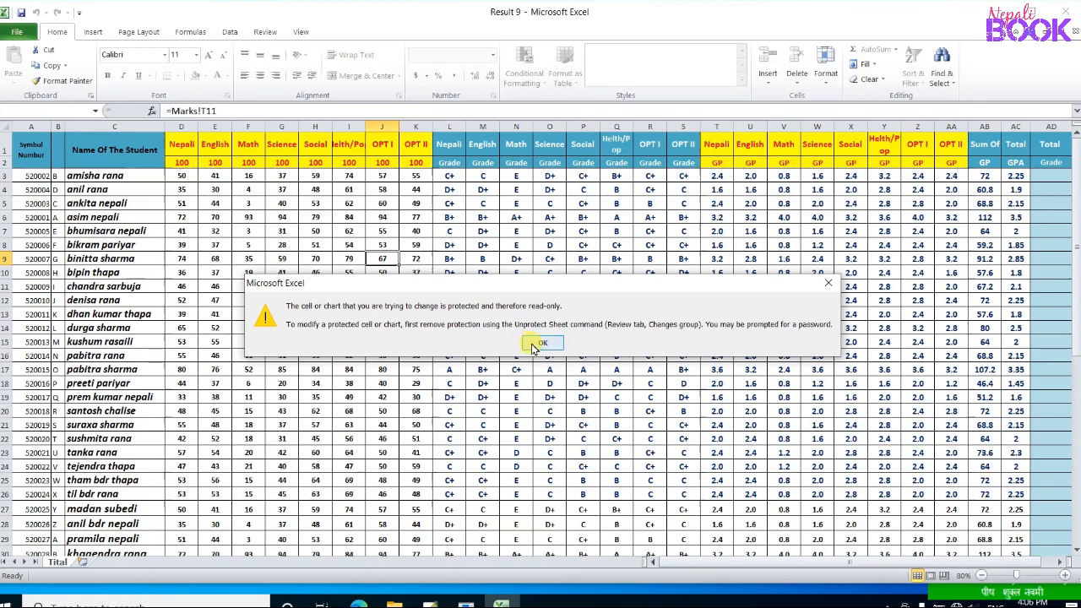
left_click(536, 345)
double_click(425, 304)
left_click(548, 343)
scroll(563, 271, "down", 3)
scroll(563, 270, "up", 3)
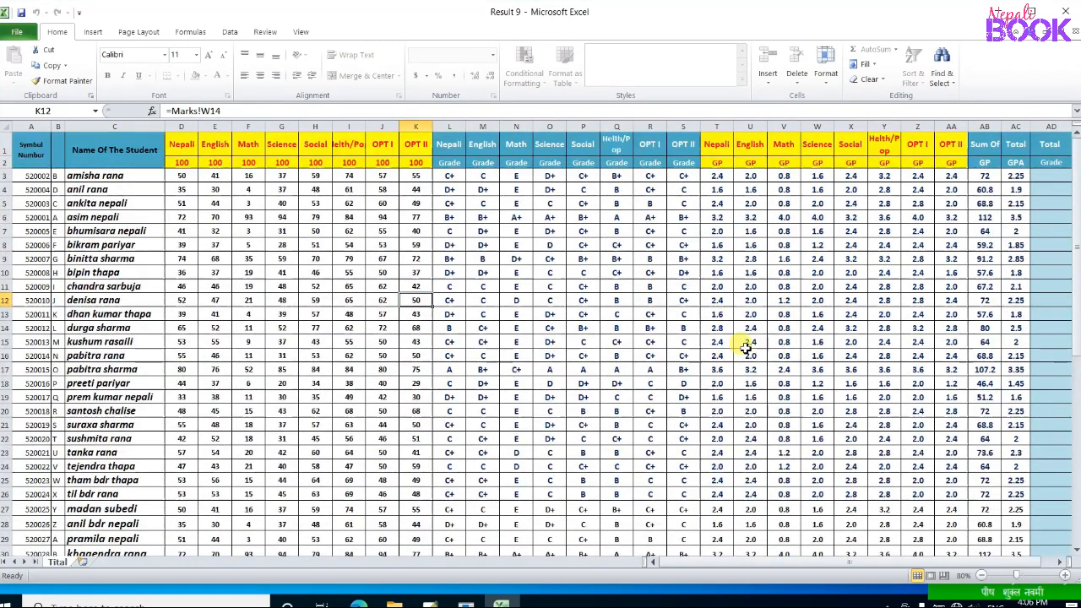
scroll(746, 347, "down", 2)
scroll(748, 268, "up", 2)
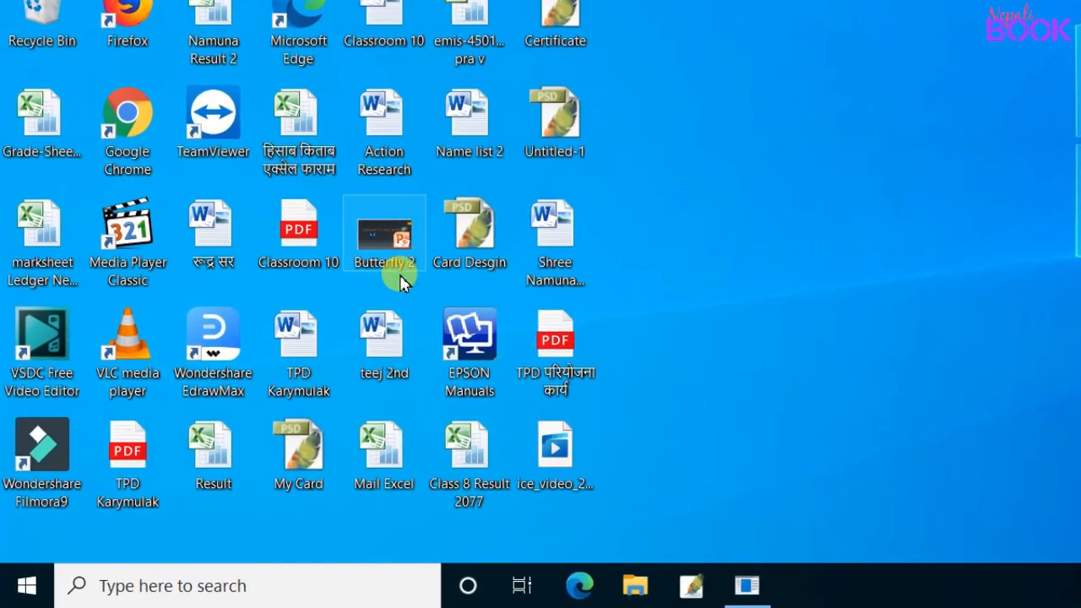
Step: Launch Excel 2010 from the Start menu and close the activation notice
left_click(25, 587)
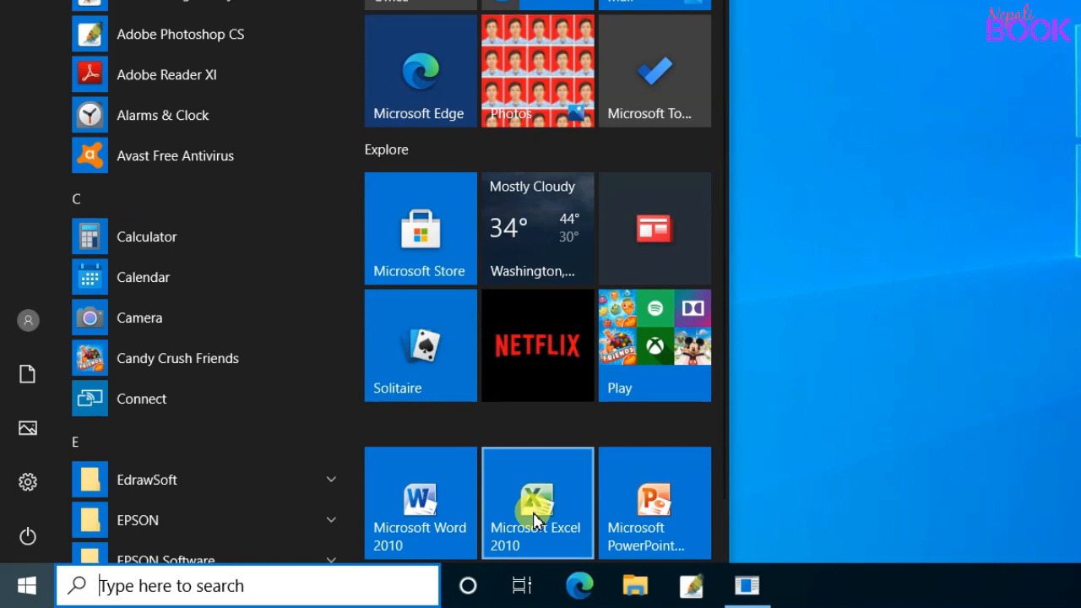
left_click(534, 518)
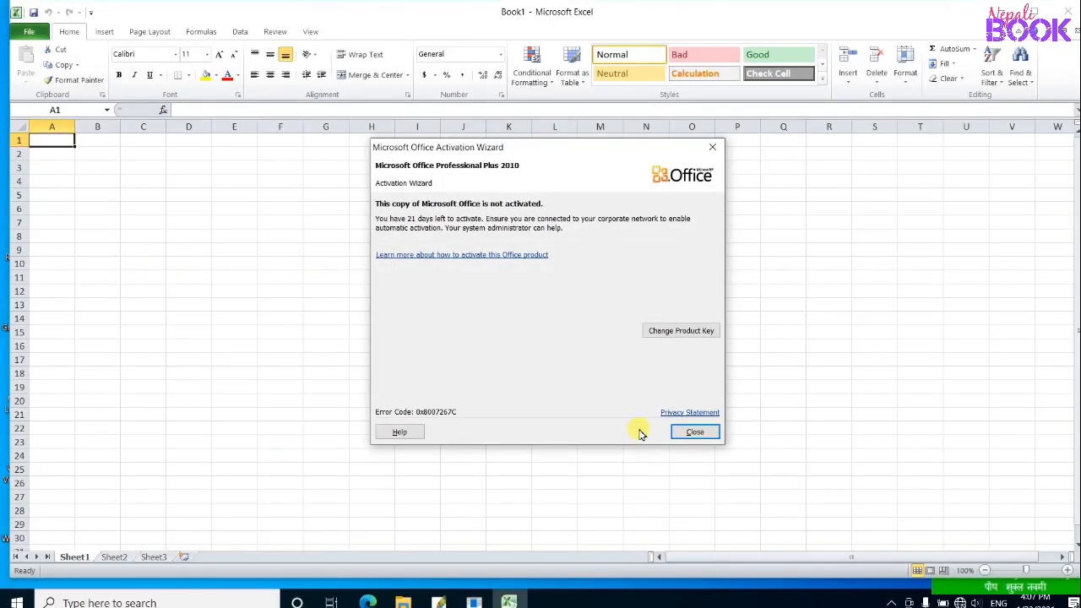
left_click(694, 431)
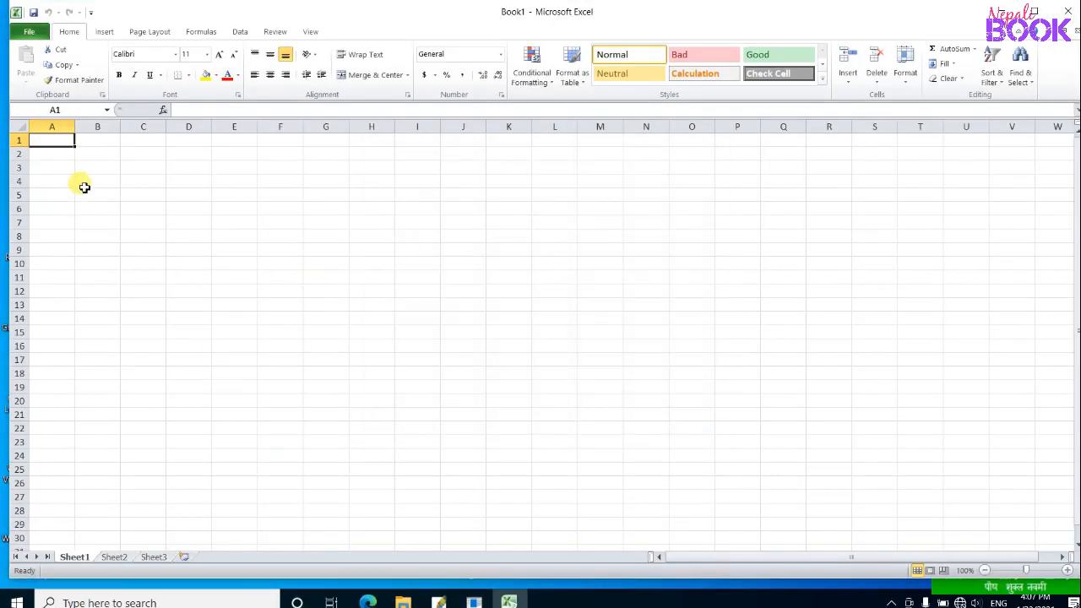
Step: Enter 12 in A1 and a sample name in A3
type("12")
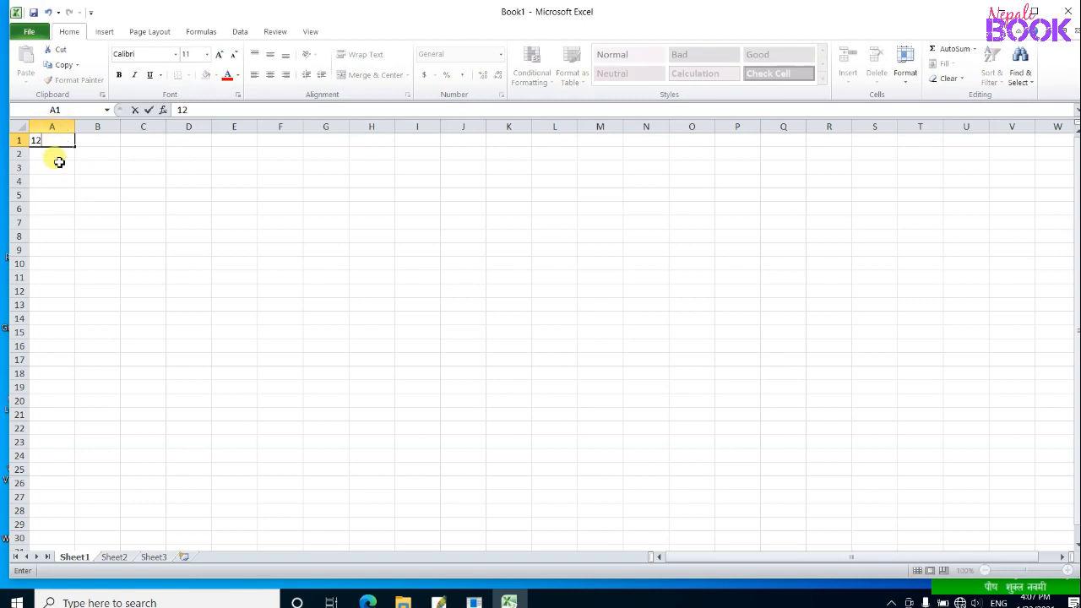
left_click(50, 170)
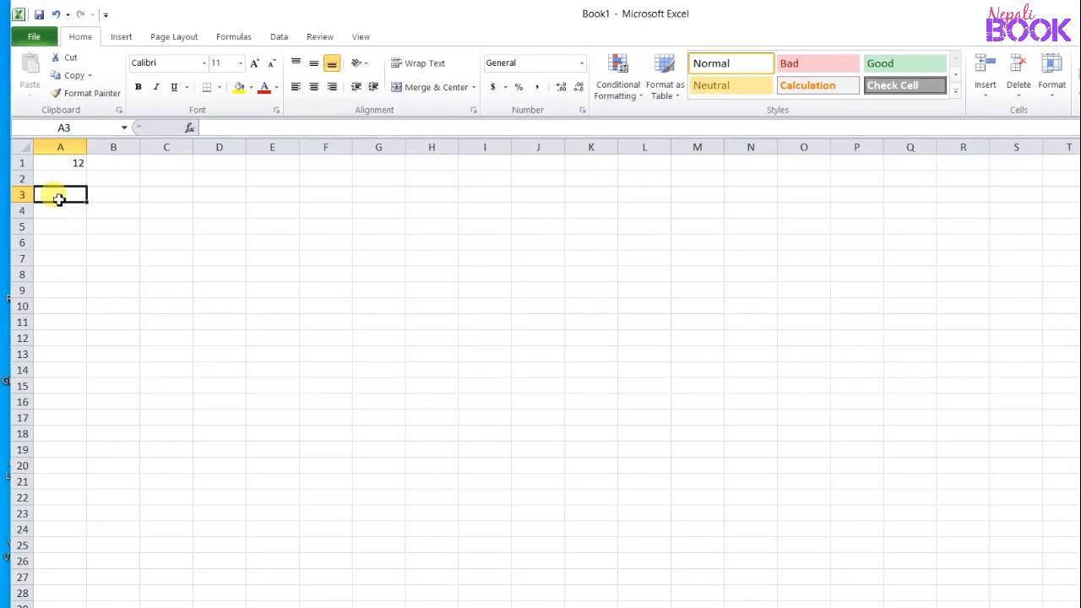
type("Ramesh")
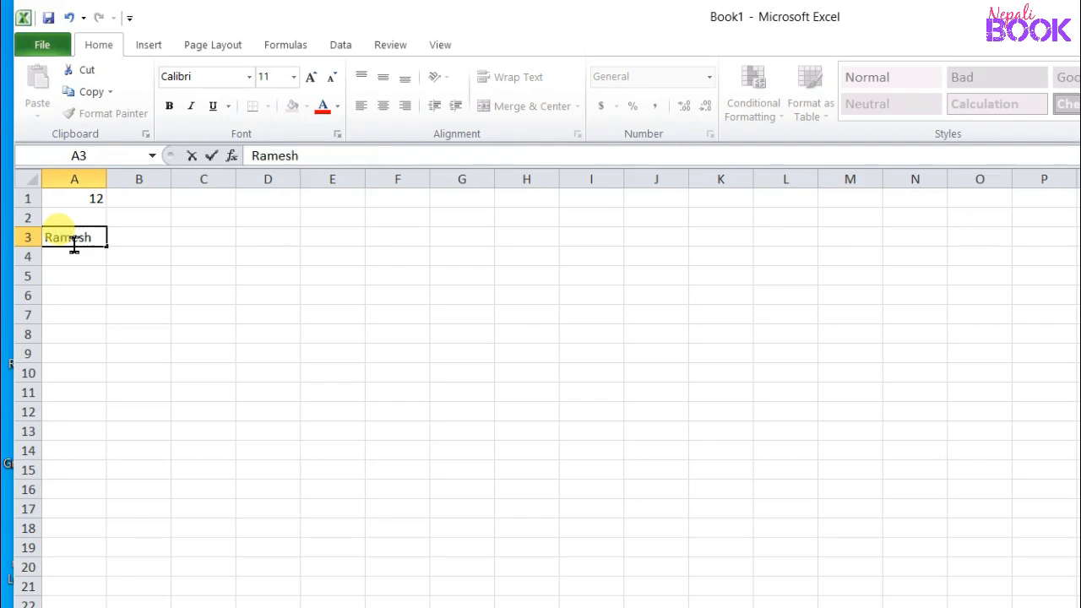
left_click(88, 275)
left_click_drag(75, 203, 380, 313)
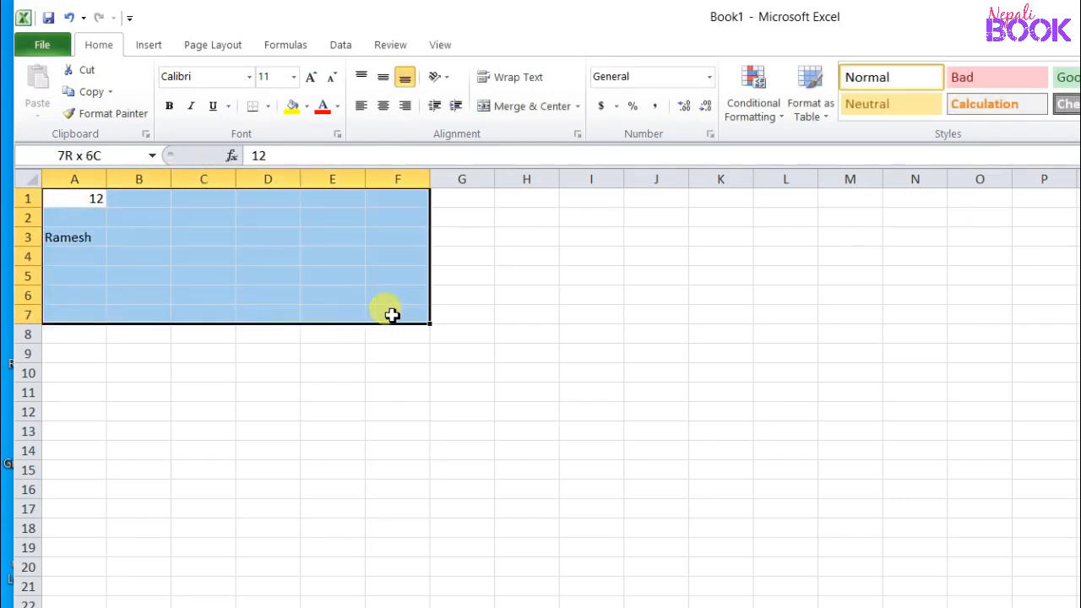
left_click(305, 320)
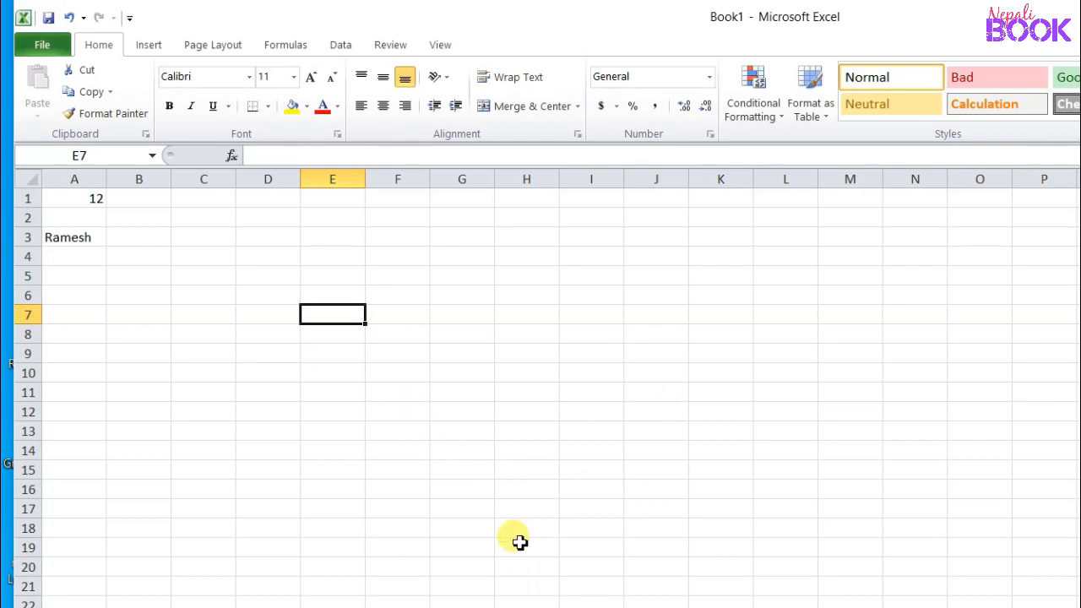
Step: Enter abc in B5, then show the File tab's Info page
left_click(131, 278)
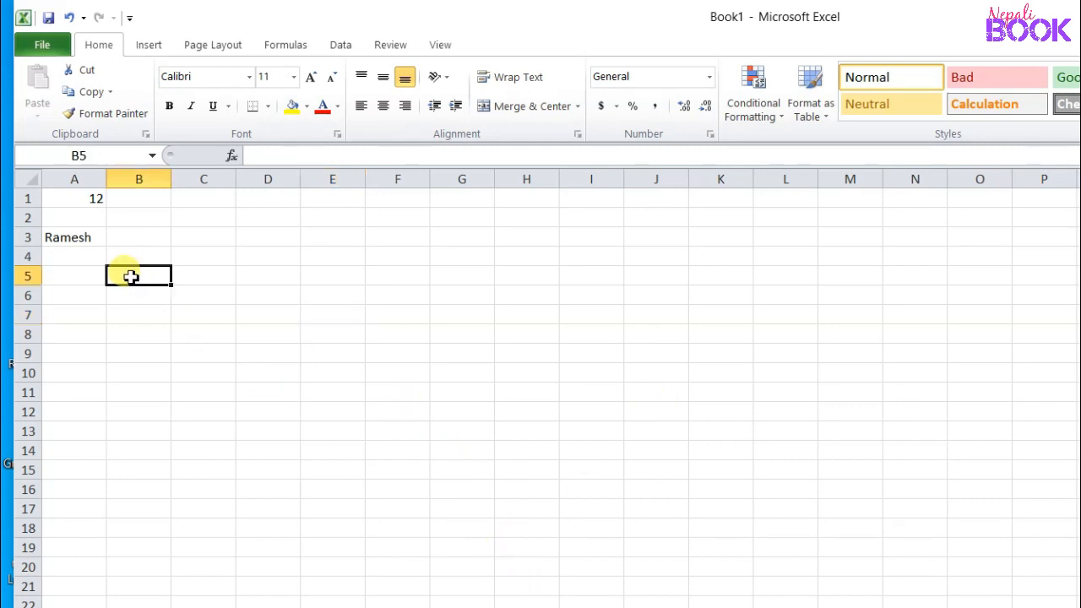
type("abc")
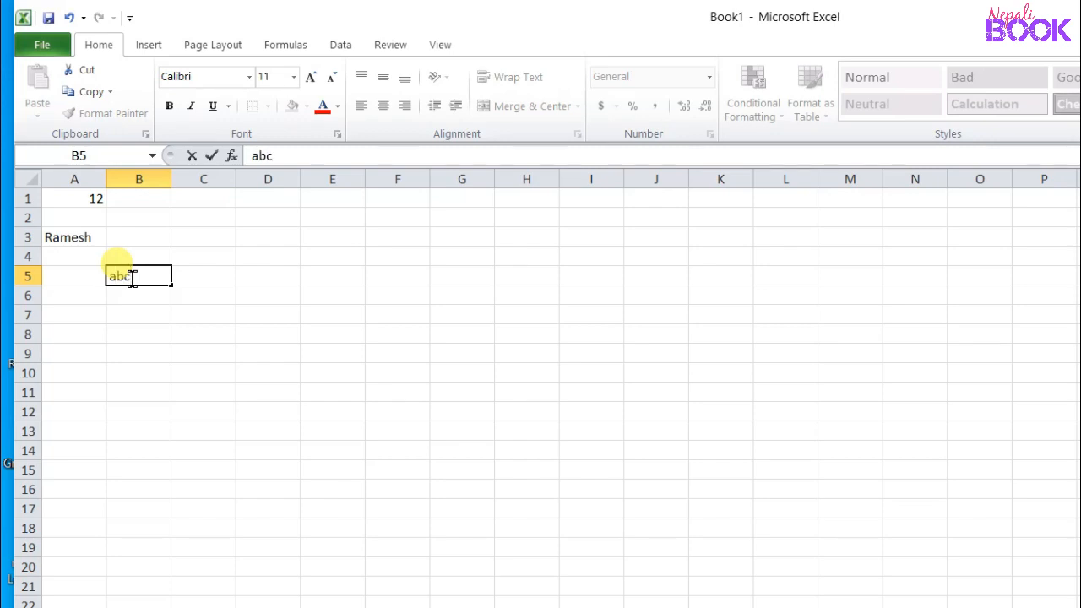
key("Return")
left_click(123, 276)
left_click(134, 257)
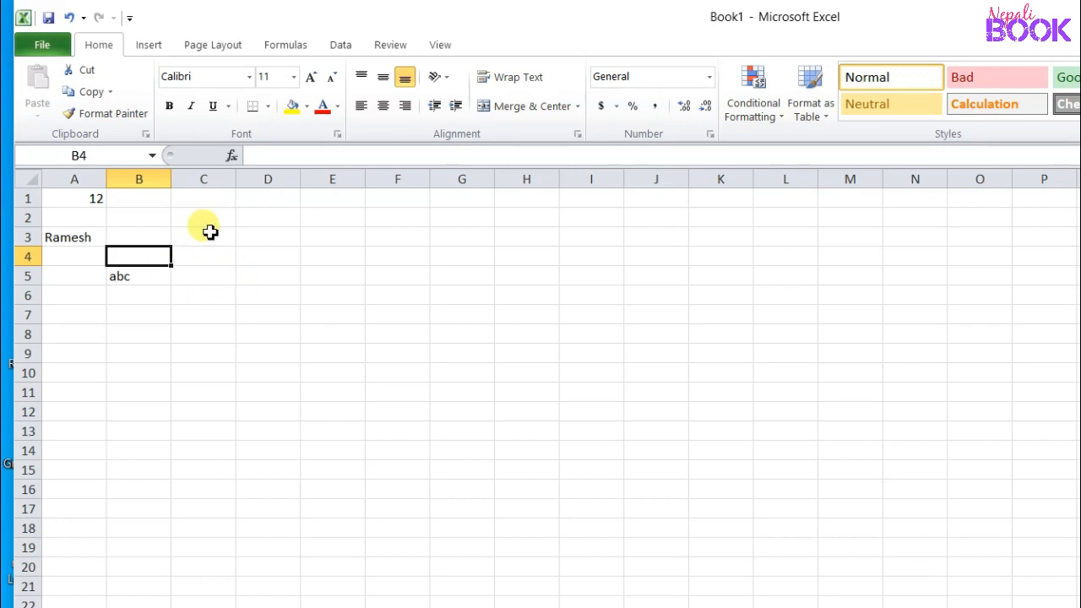
left_click_drag(76, 200, 316, 328)
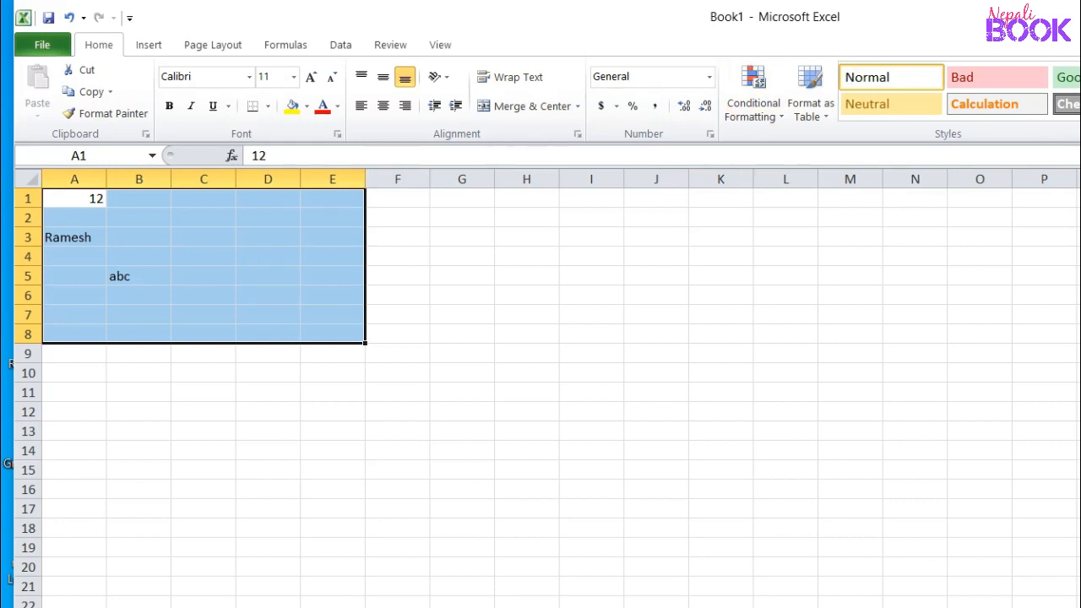
left_click(203, 311)
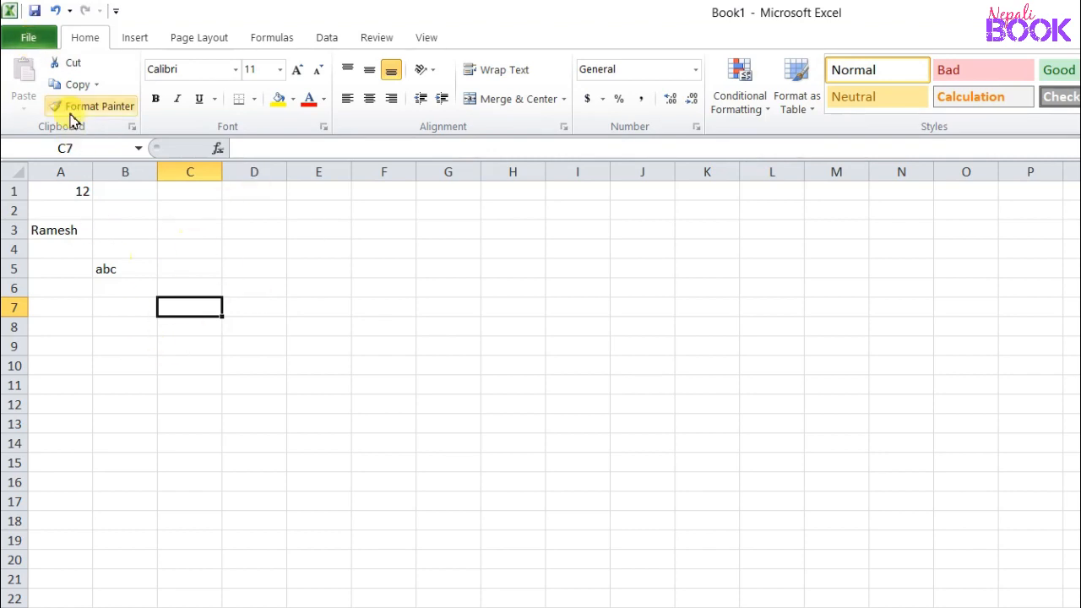
left_click(30, 38)
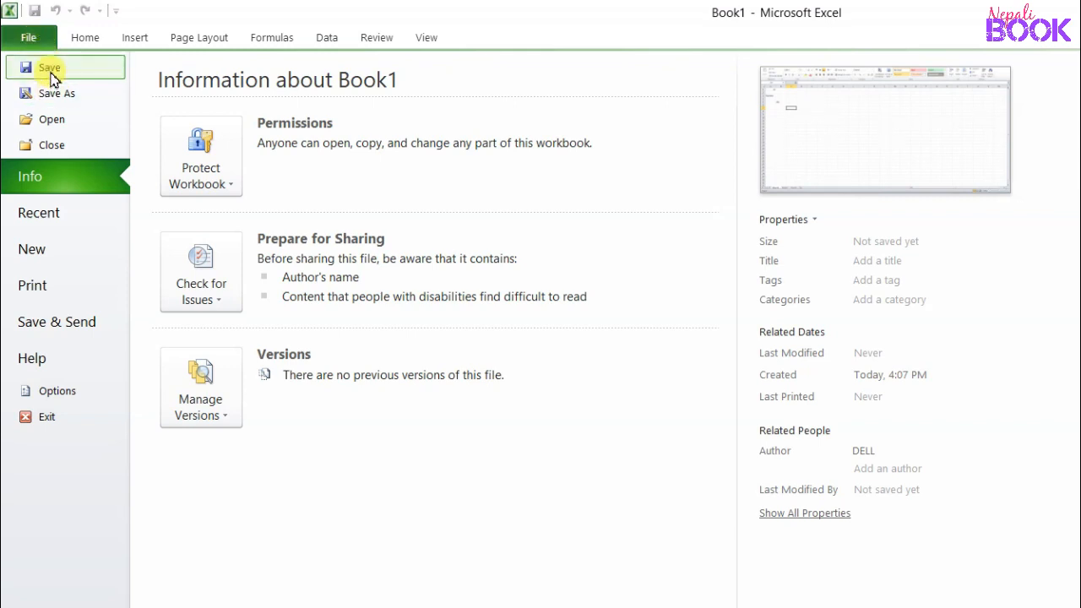
Step: Open Save As and change the file name from Book1 to abc
left_click(51, 75)
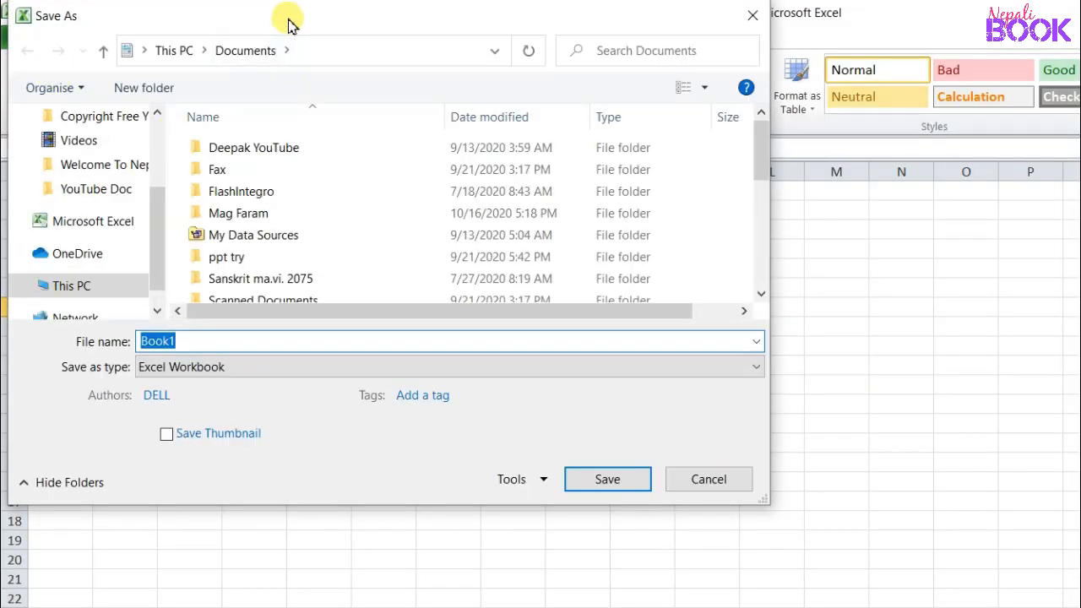
left_click_drag(287, 24, 339, 37)
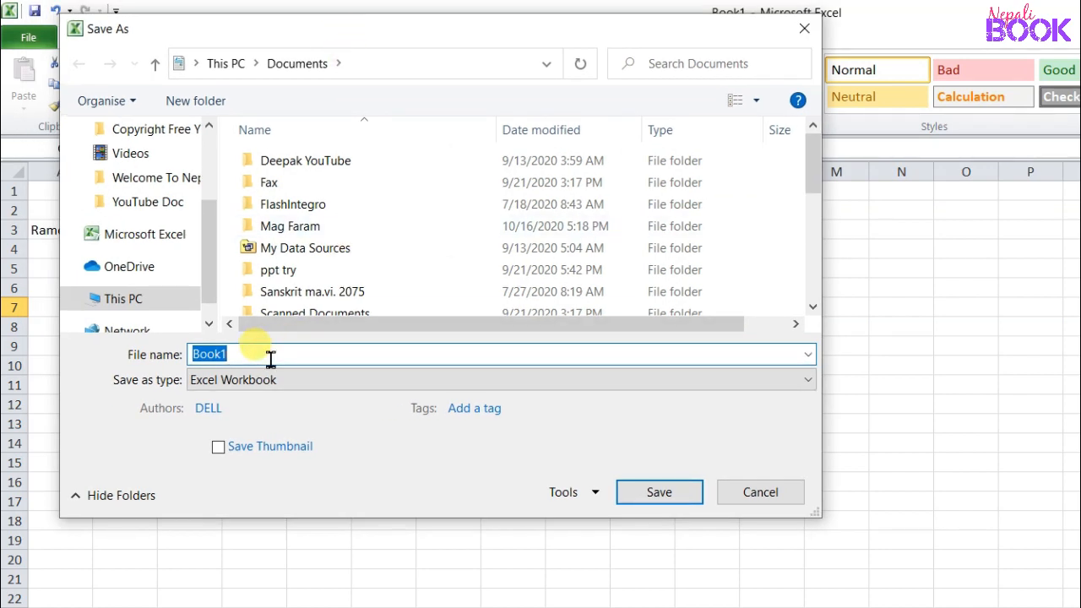
type("abc")
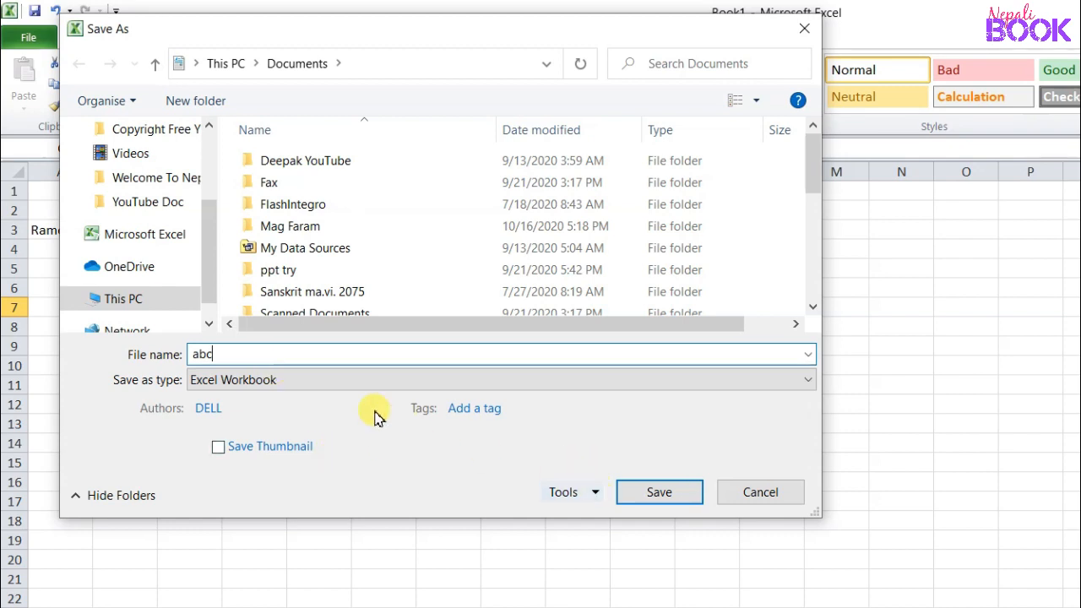
left_click_drag(208, 280, 202, 193)
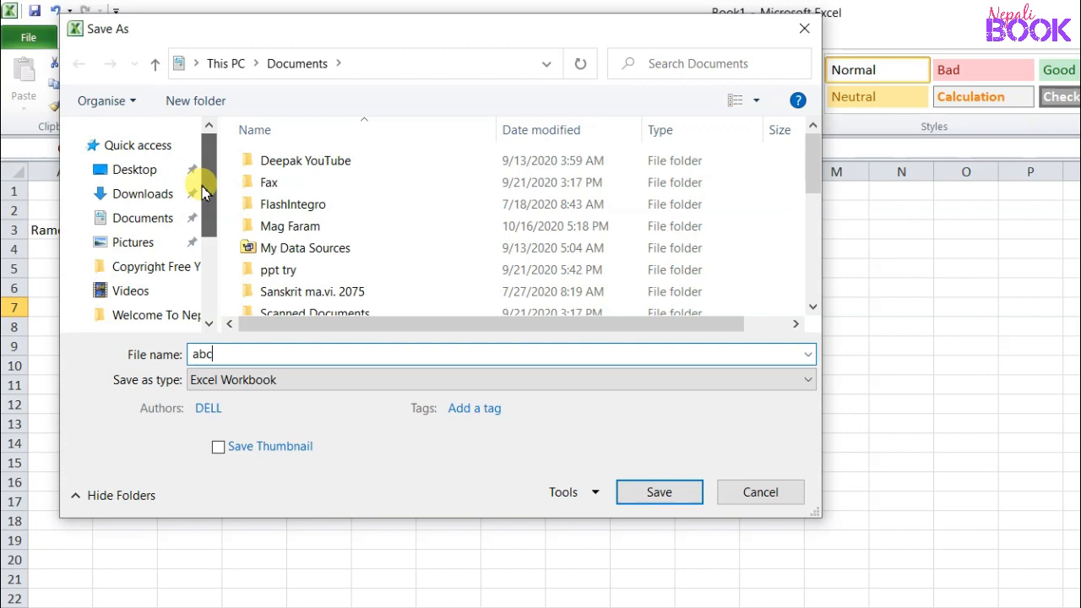
Step: Save abc on the Desktop with a confirmed Password to open set in General Options
left_click(126, 177)
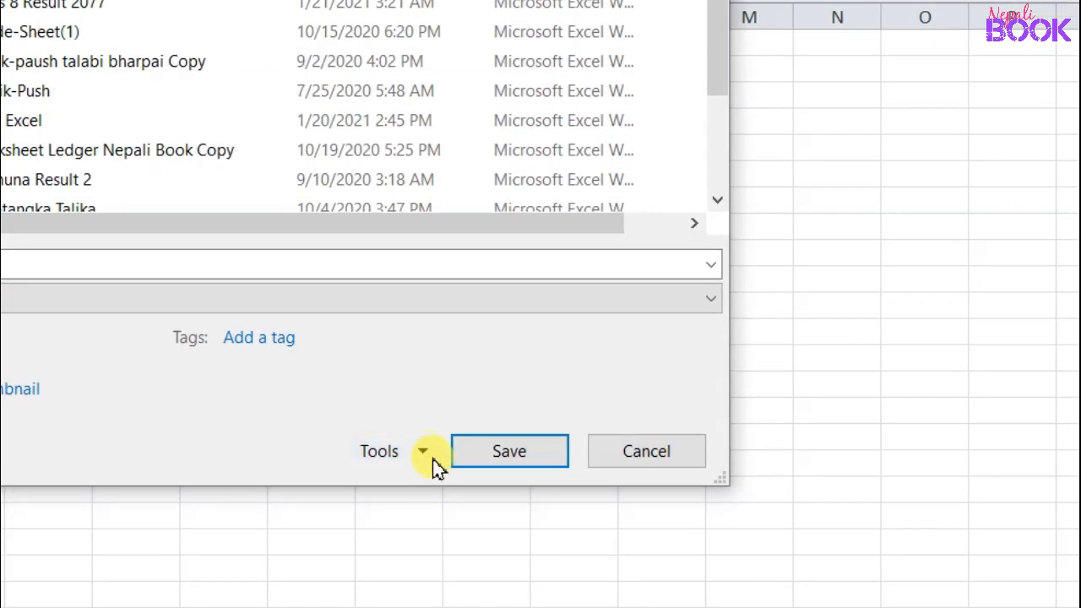
left_click(425, 453)
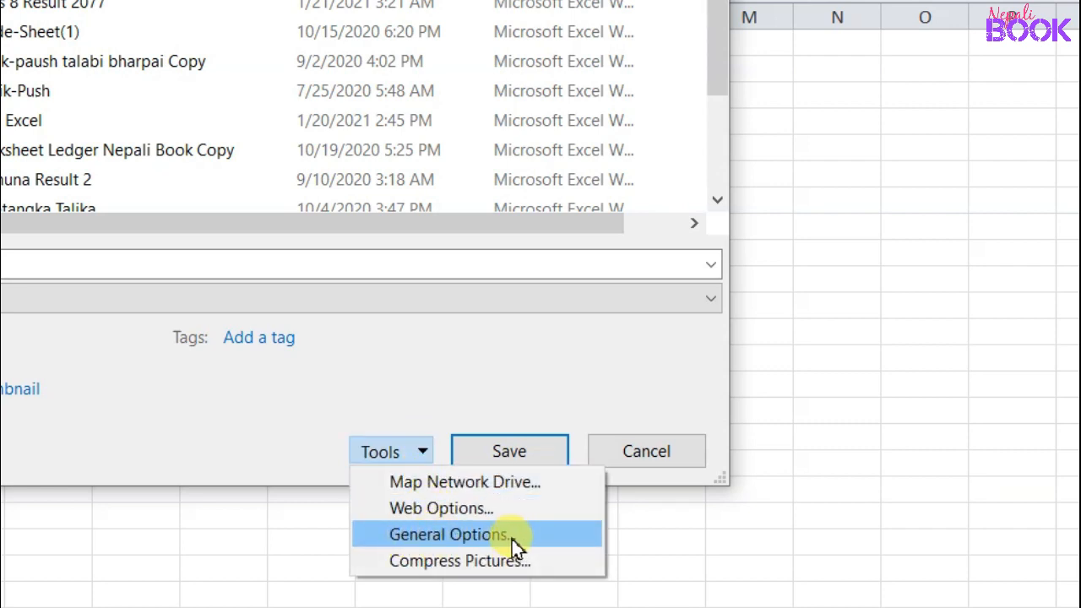
left_click(464, 537)
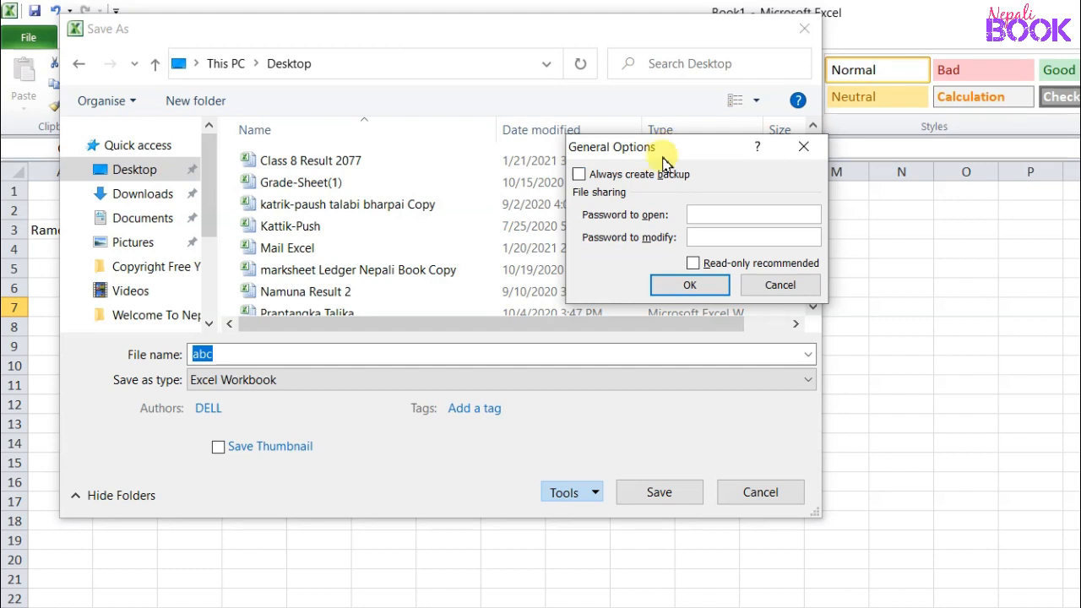
left_click_drag(663, 161, 637, 199)
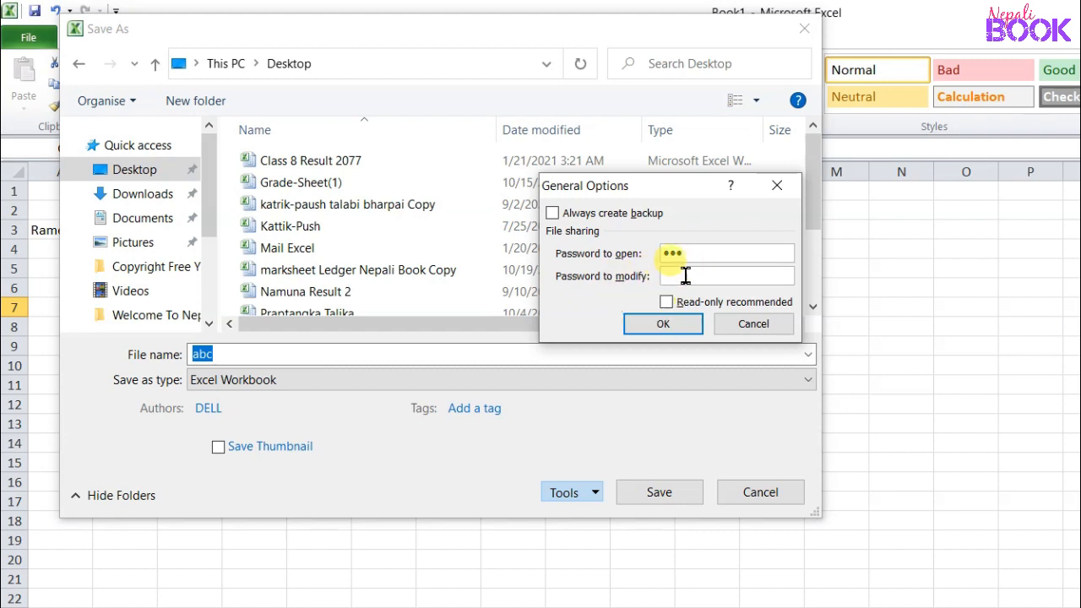
left_click(662, 328)
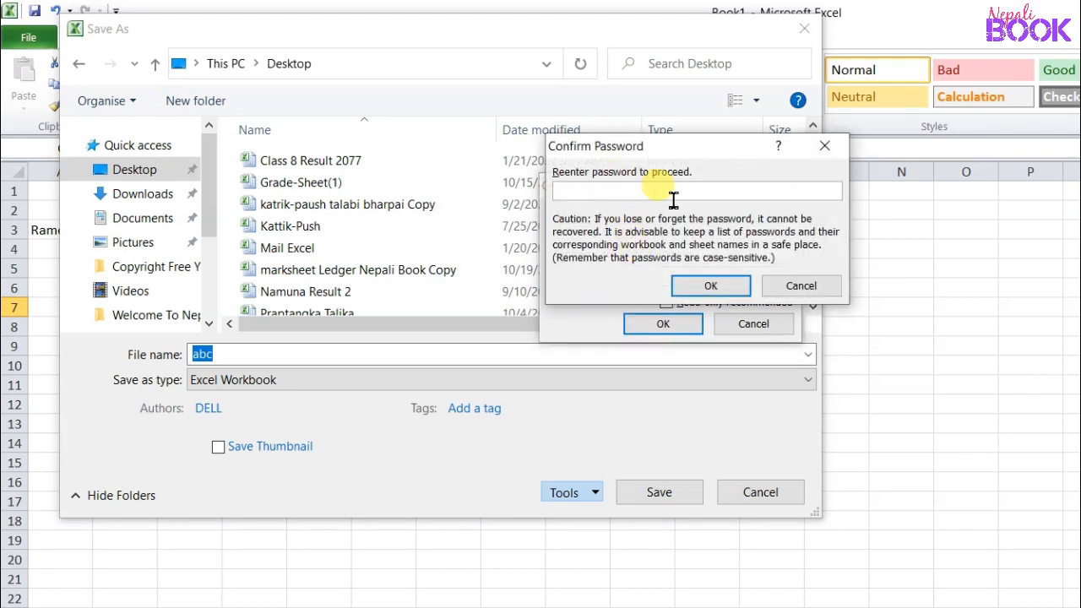
type("12")
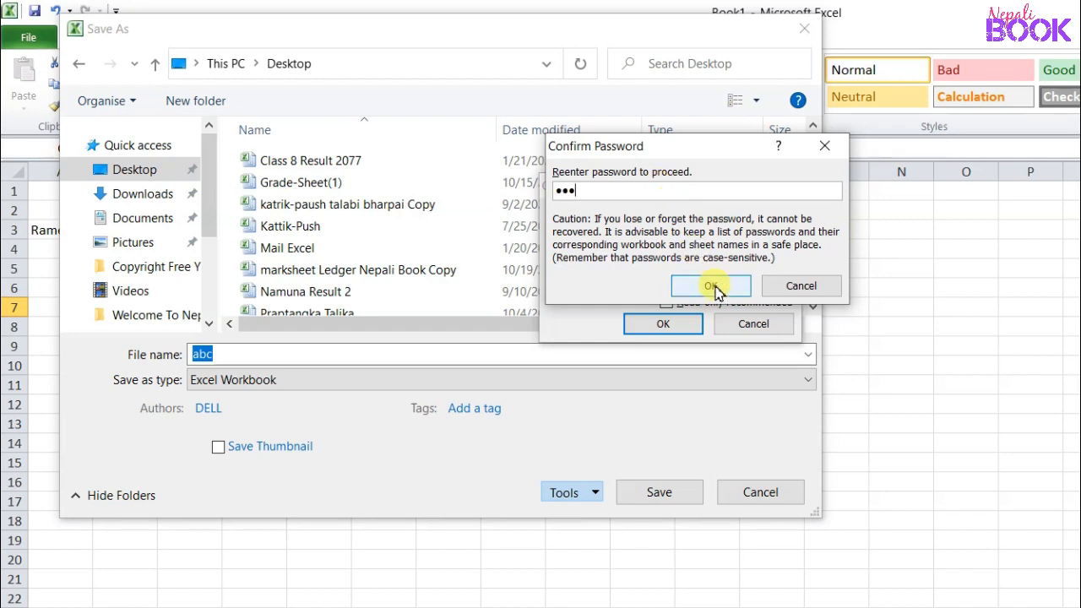
left_click(713, 286)
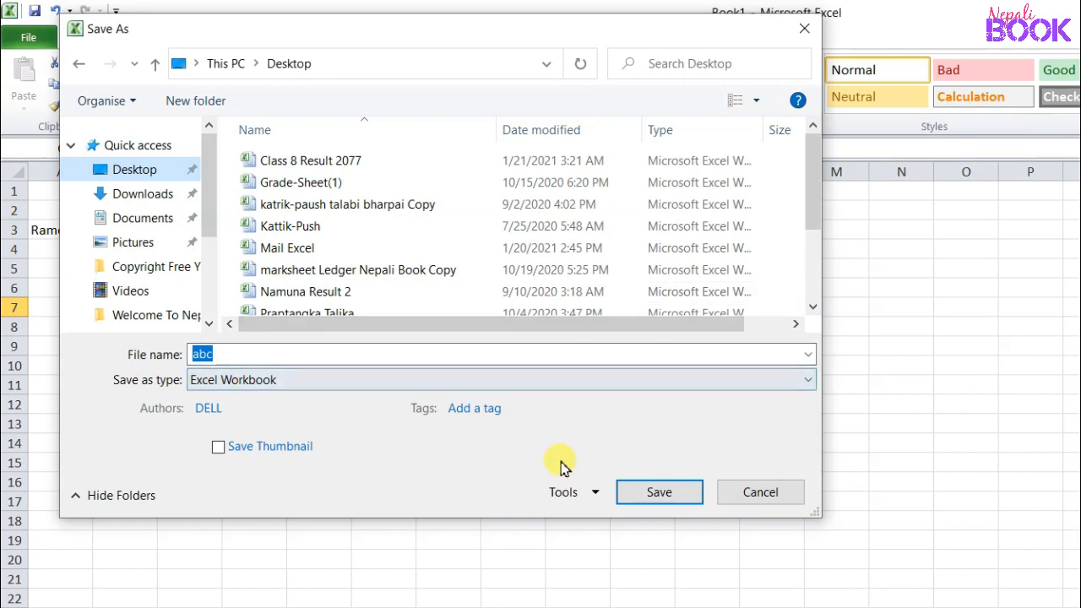
left_click(662, 494)
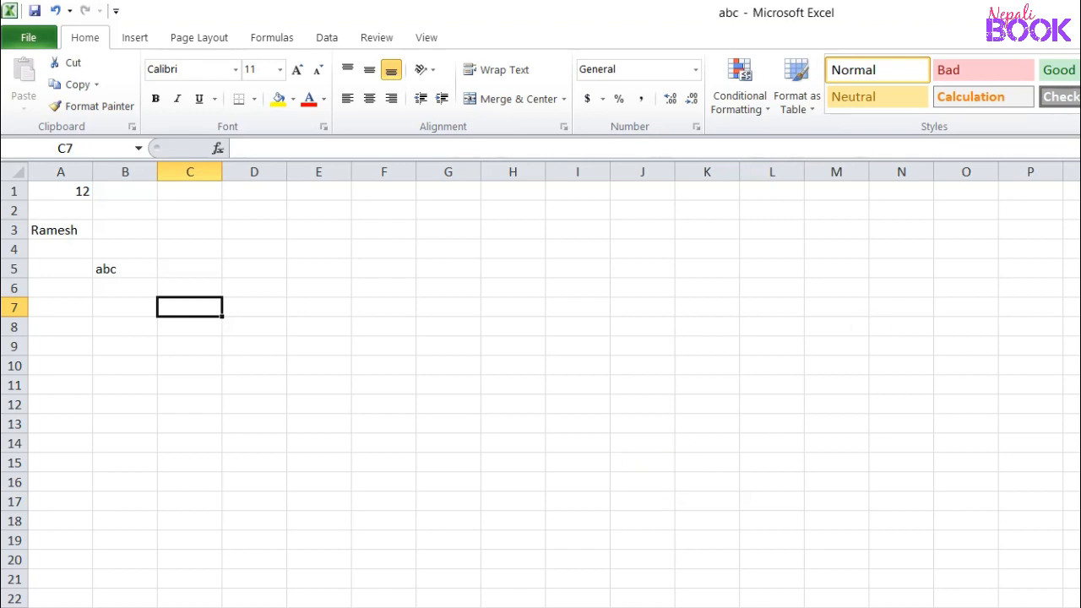
Step: Close Excel, then reopen abc from the Desktop by entering its open password
key("alt+F4")
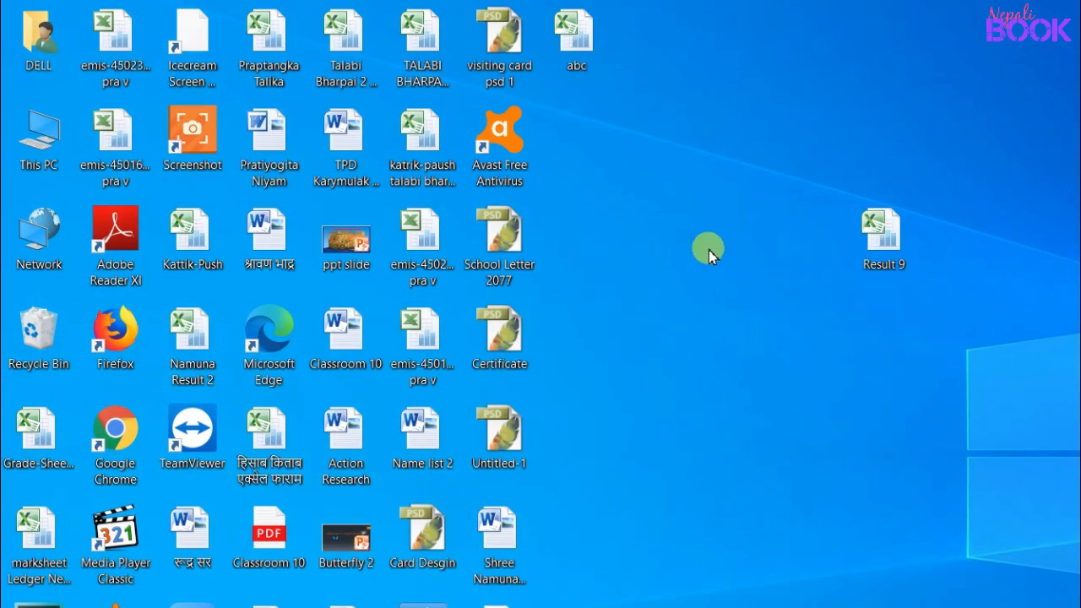
left_click_drag(578, 38, 598, 150)
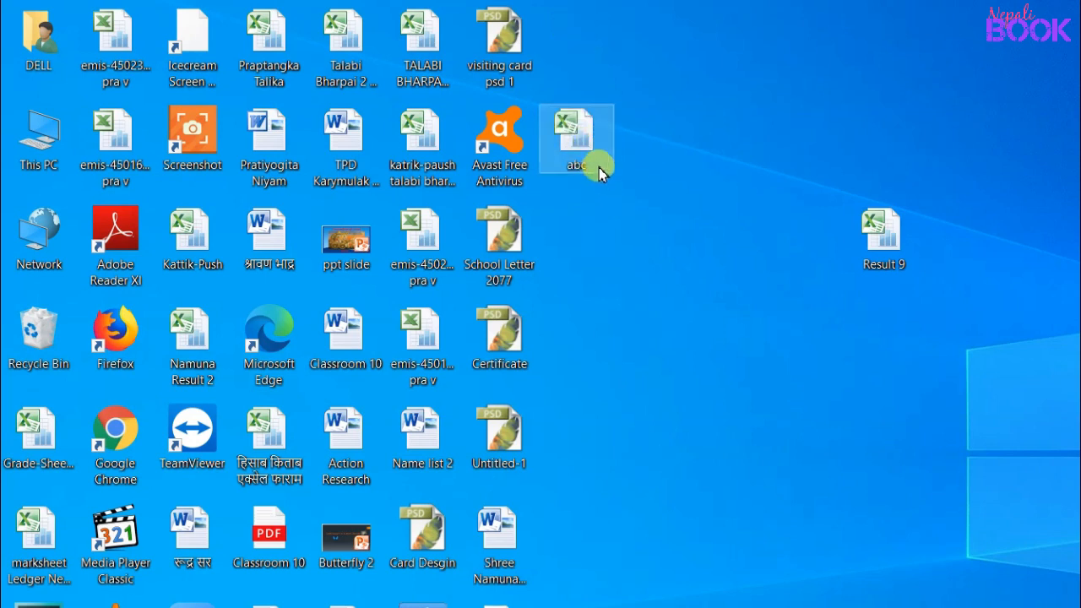
double_click(572, 150)
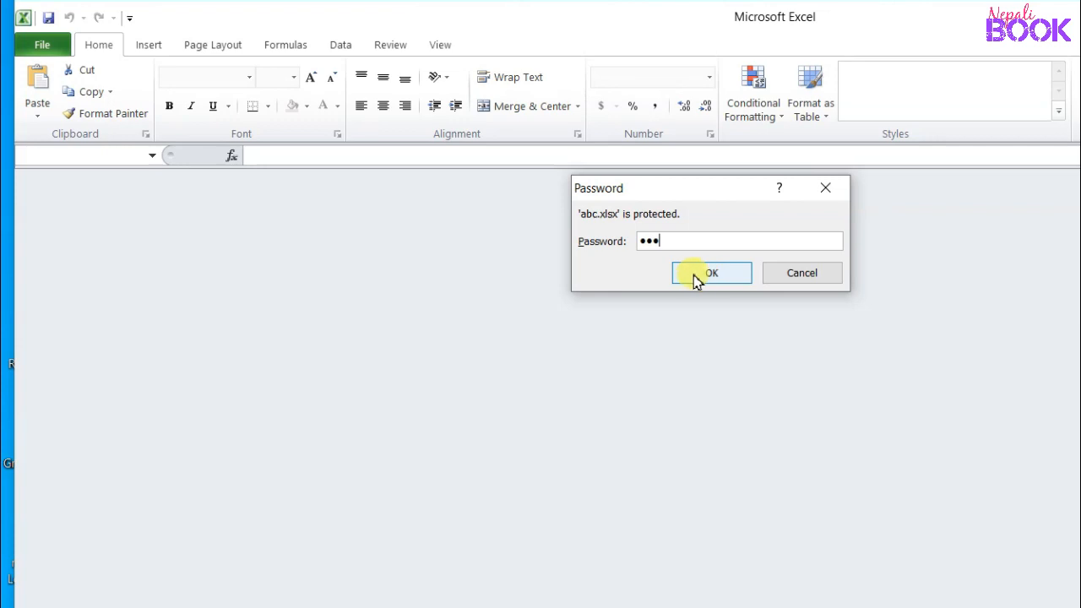
left_click(706, 273)
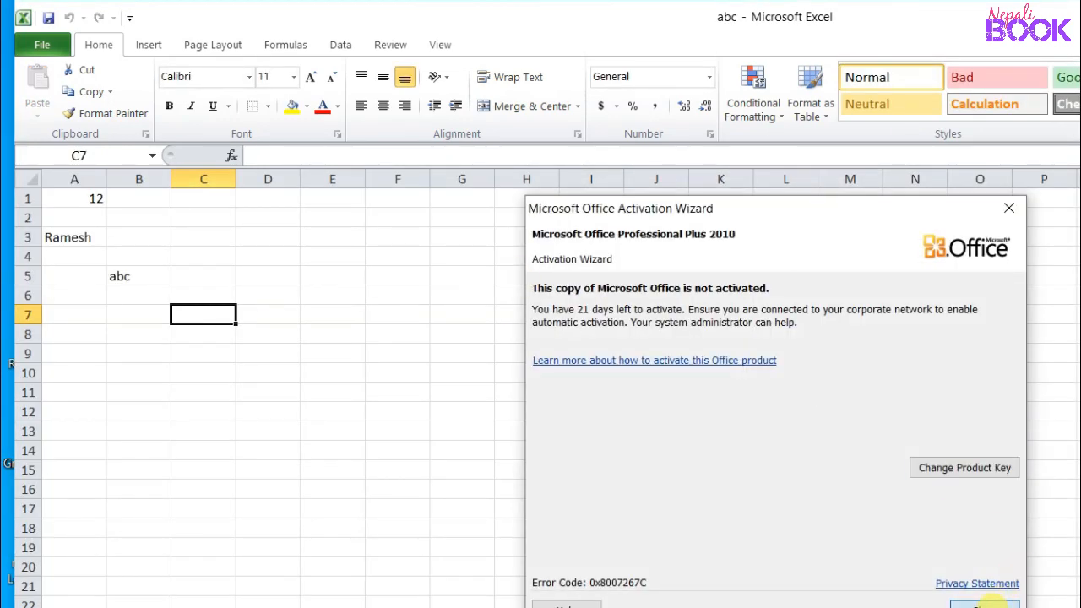
Step: Dismiss the activation notice and check A1:C6 still holds 12, the name and abc
left_click(987, 603)
left_click(87, 197)
left_click(97, 239)
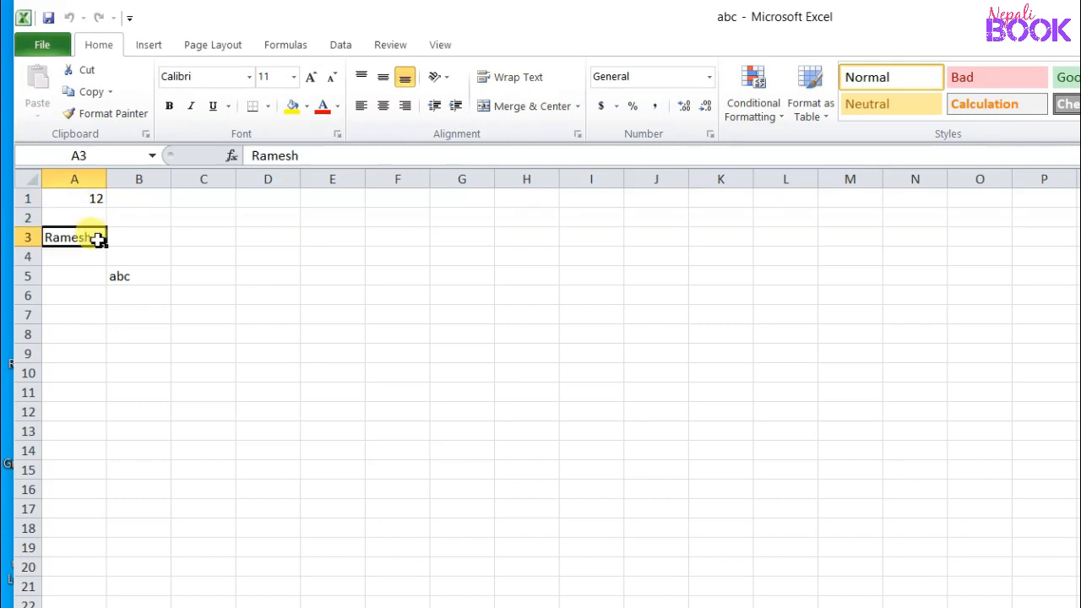
left_click(114, 274)
left_click_drag(87, 205, 192, 298)
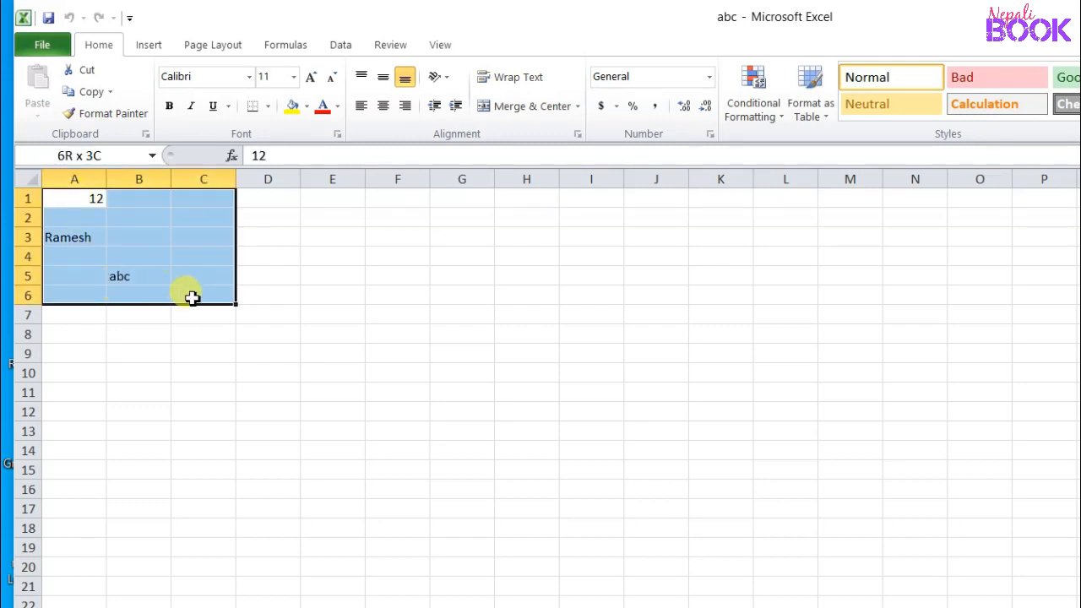
left_click(140, 279)
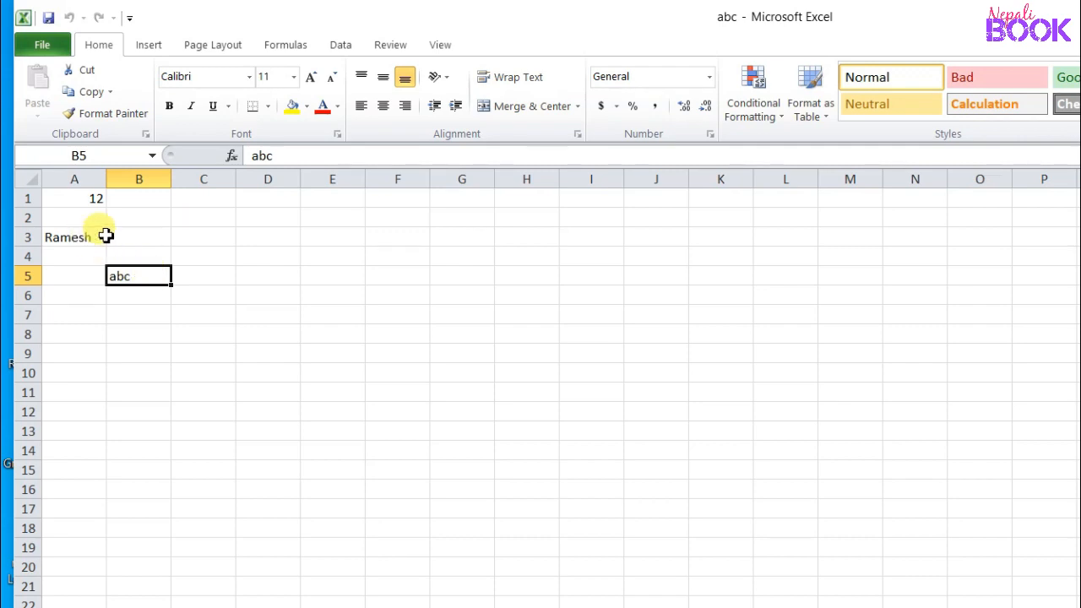
left_click_drag(78, 201, 148, 291)
left_click(150, 292)
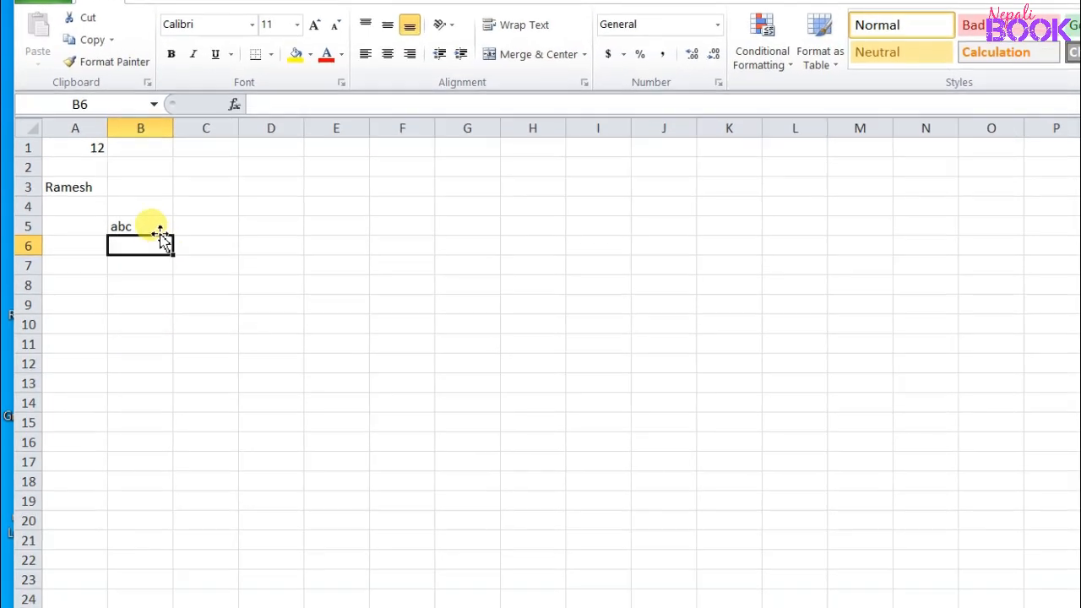
left_click(148, 279)
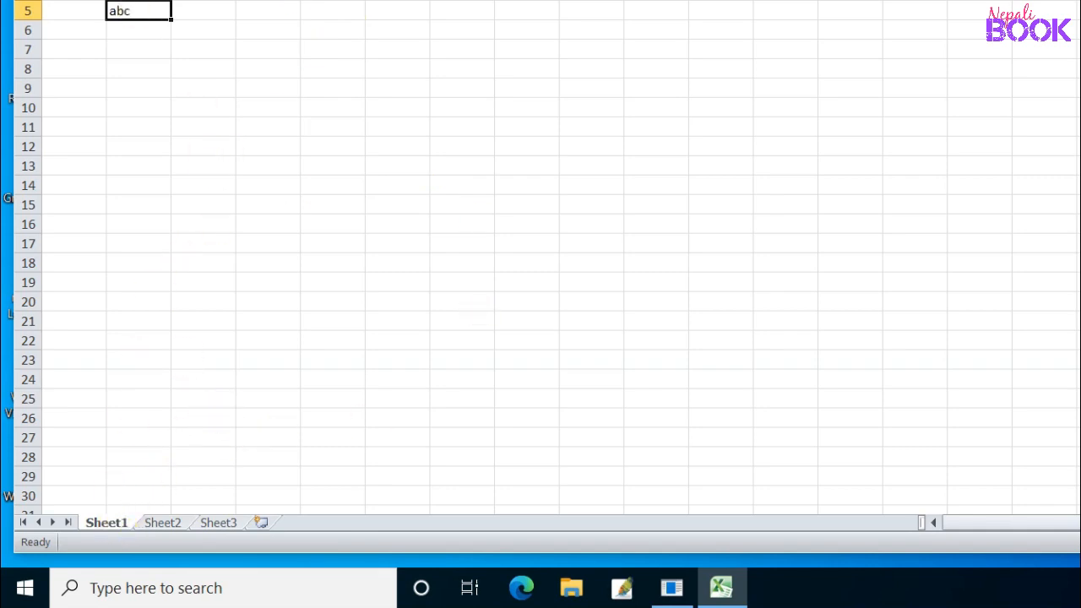
Step: Protect Sheet1 from its tab menu with a confirmed sheet password
right_click(109, 525)
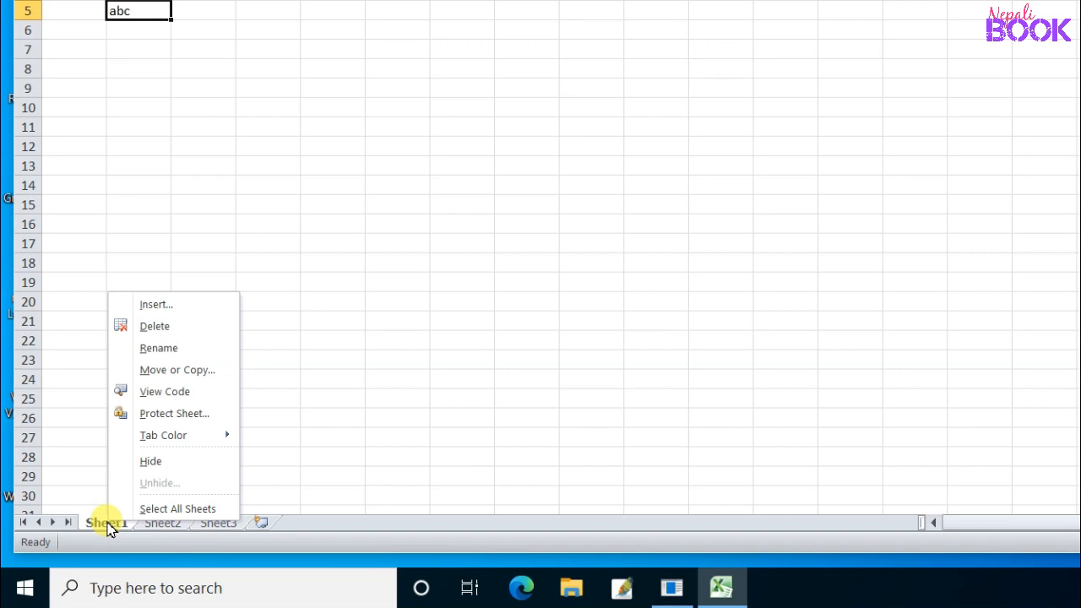
left_click(184, 415)
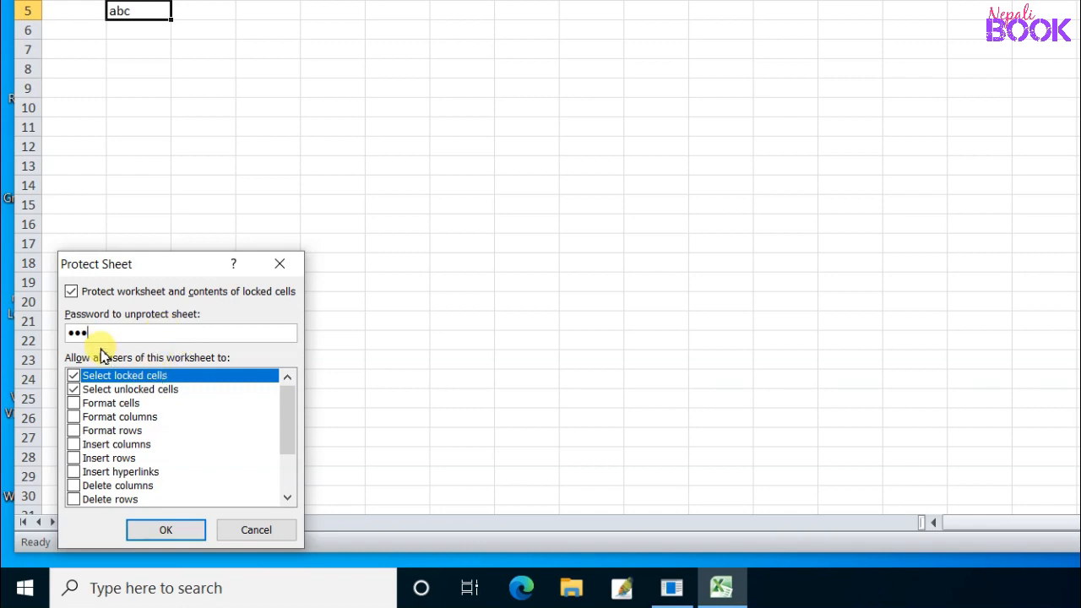
left_click(165, 531)
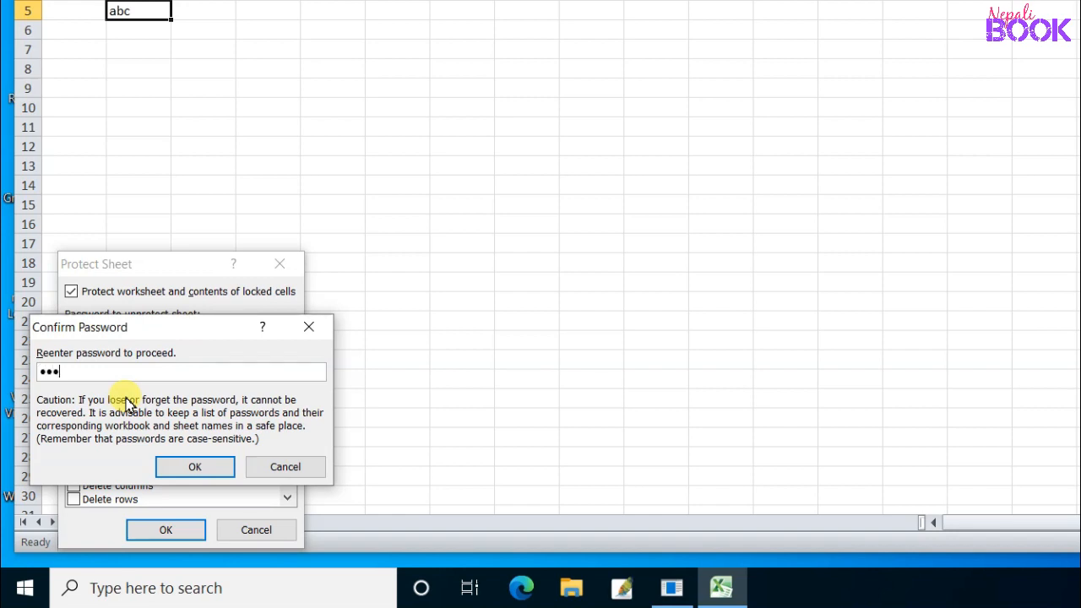
left_click(193, 469)
left_click(288, 181)
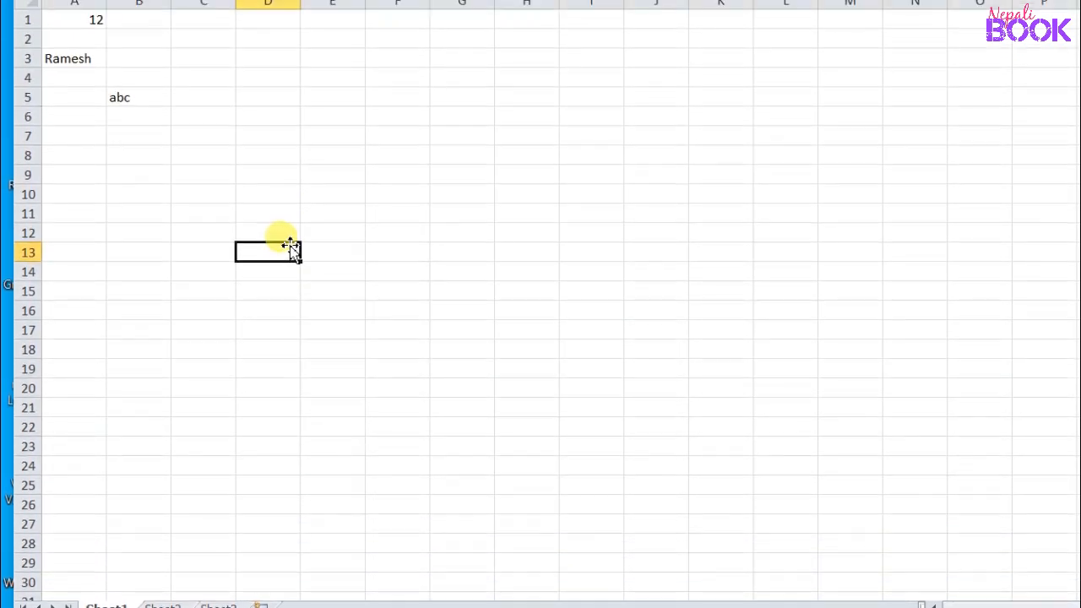
left_click(268, 81)
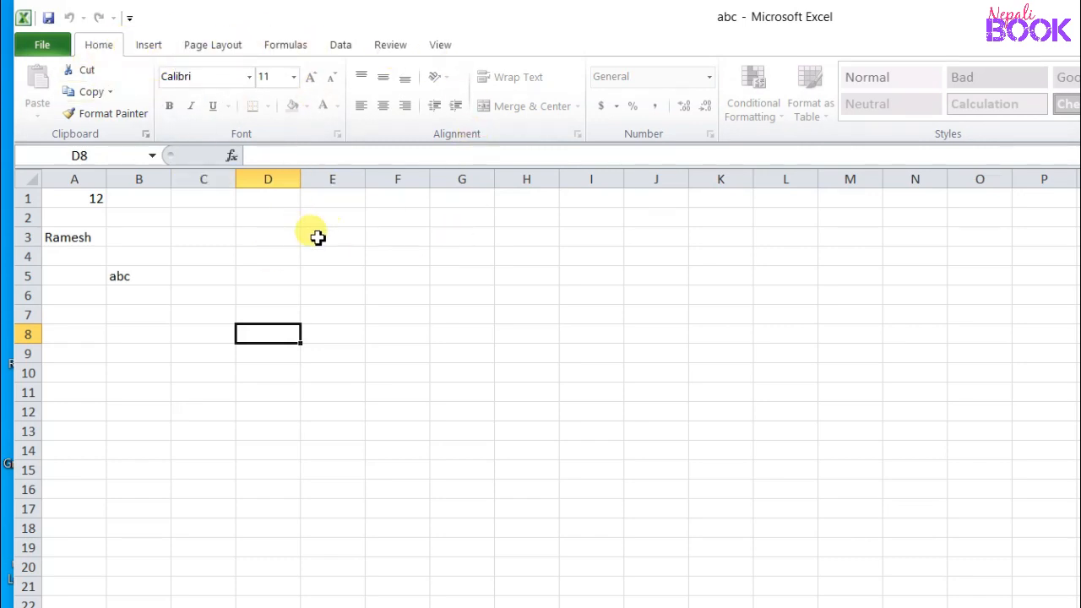
left_click(135, 273)
left_click_drag(66, 201, 159, 297)
key("Delete")
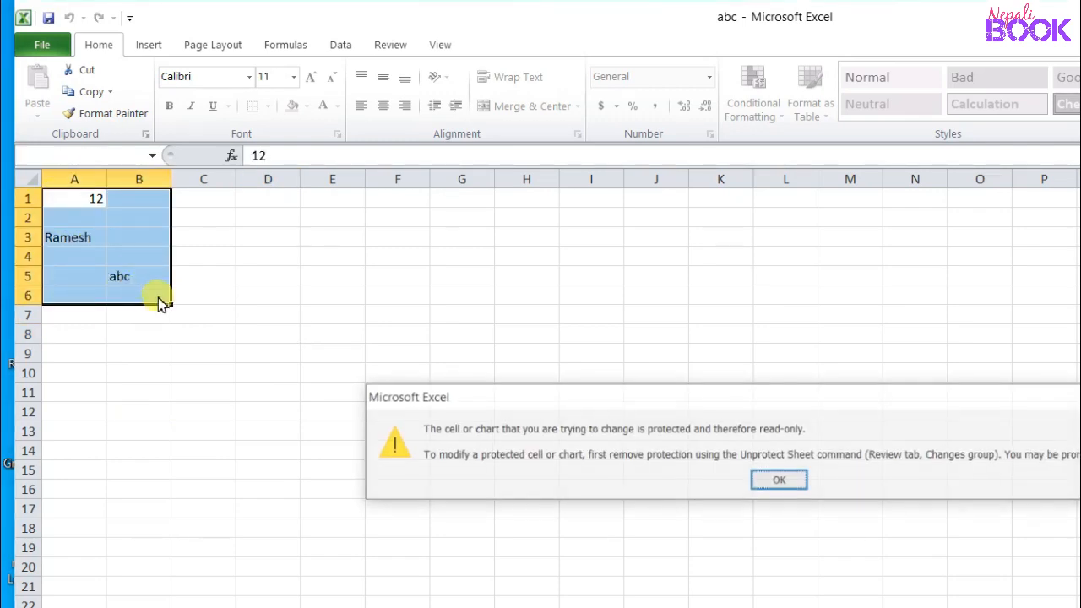
left_click(777, 482)
left_click(85, 241)
left_click_drag(75, 202, 152, 272)
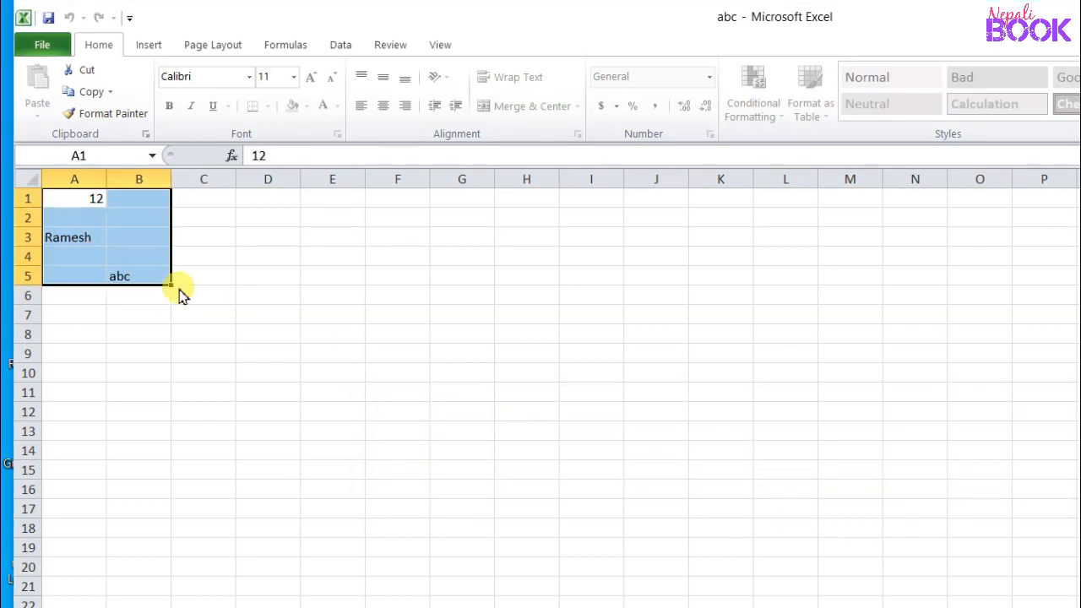
key("Delete")
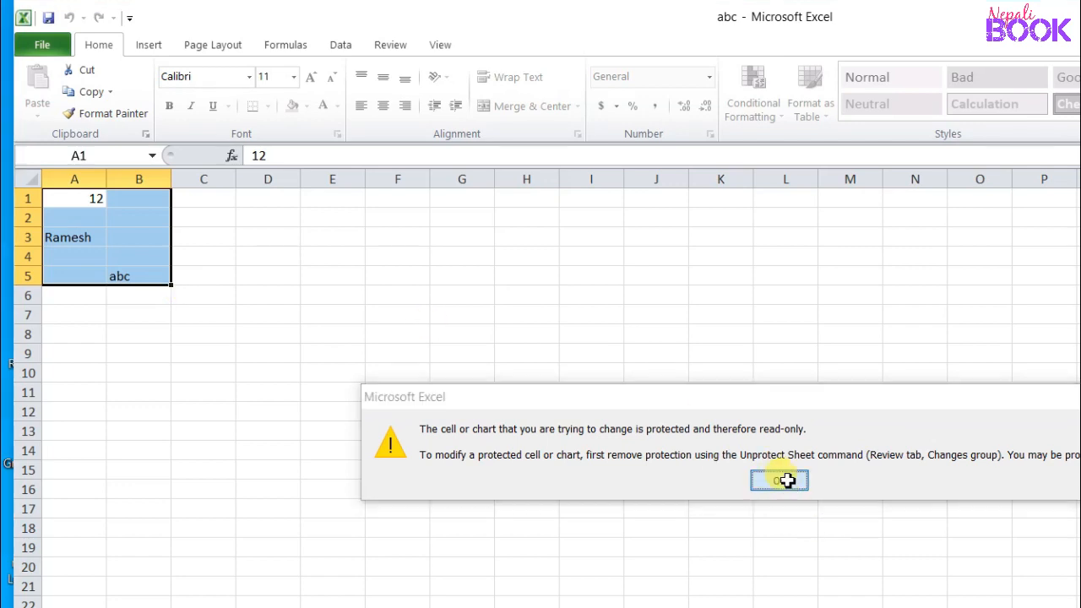
left_click(779, 480)
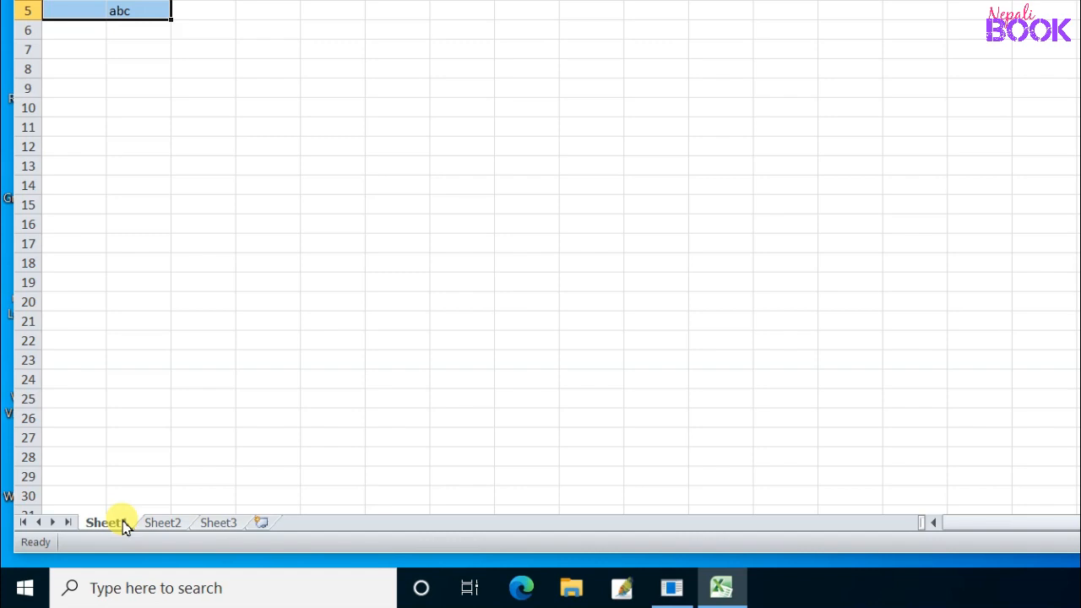
Step: Unprotect Sheet1 from its tab menu by entering the sheet password
right_click(125, 525)
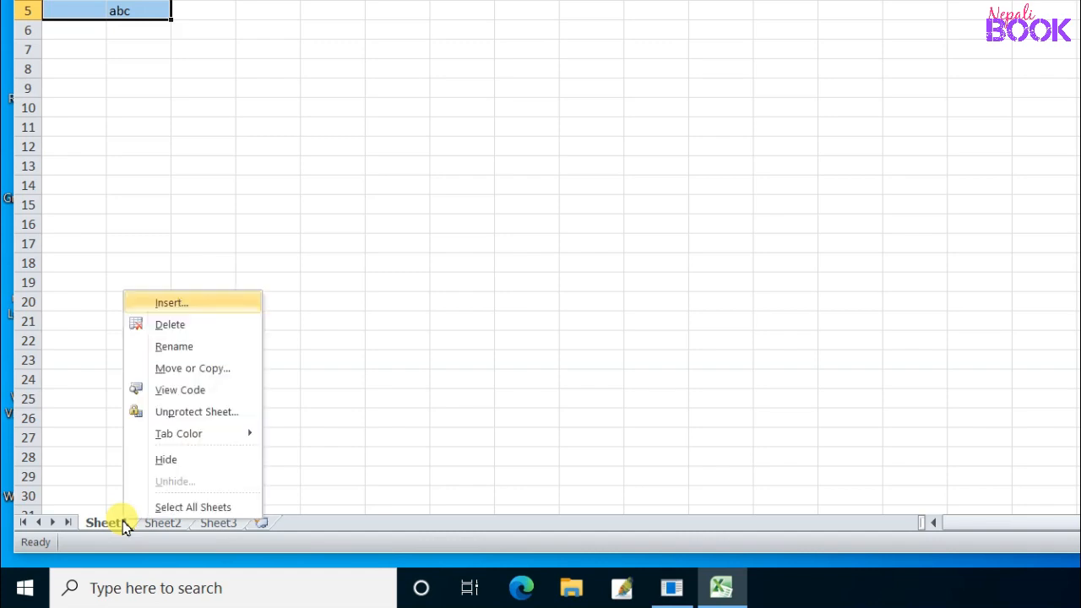
left_click(184, 413)
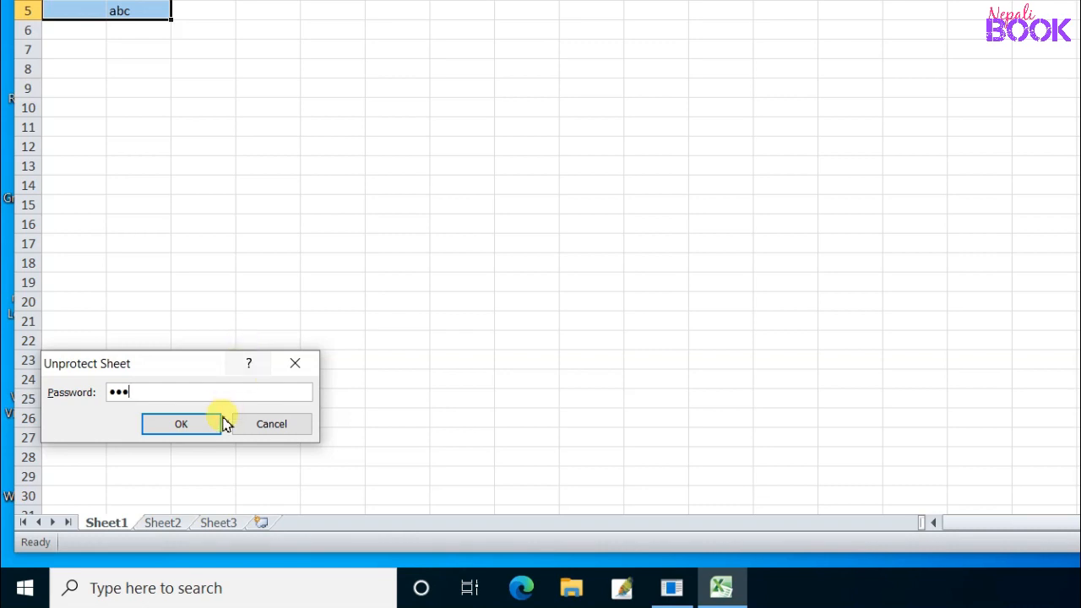
left_click(182, 425)
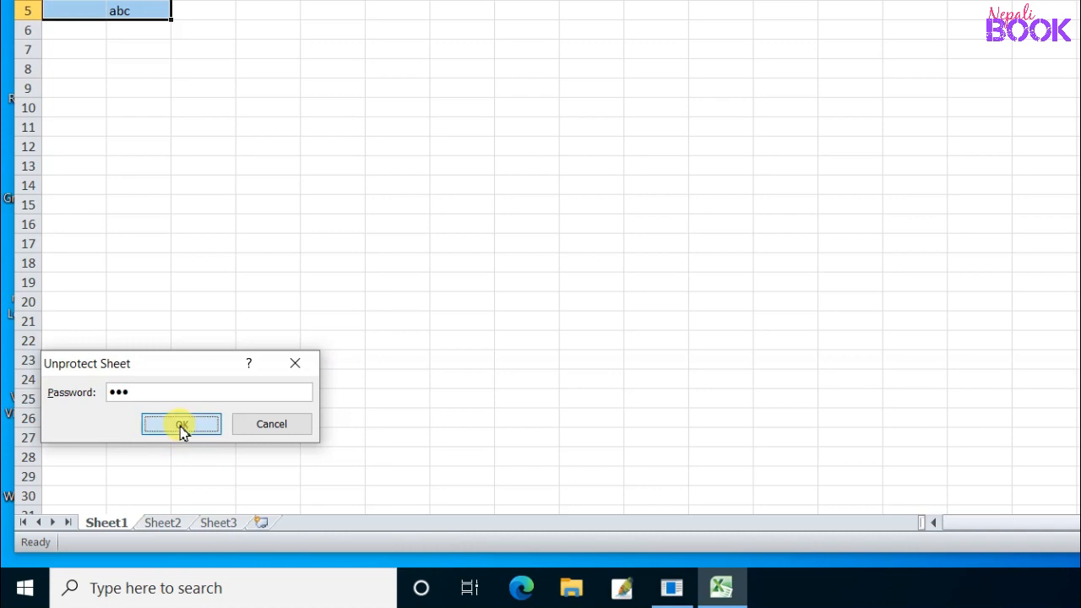
left_click(90, 67)
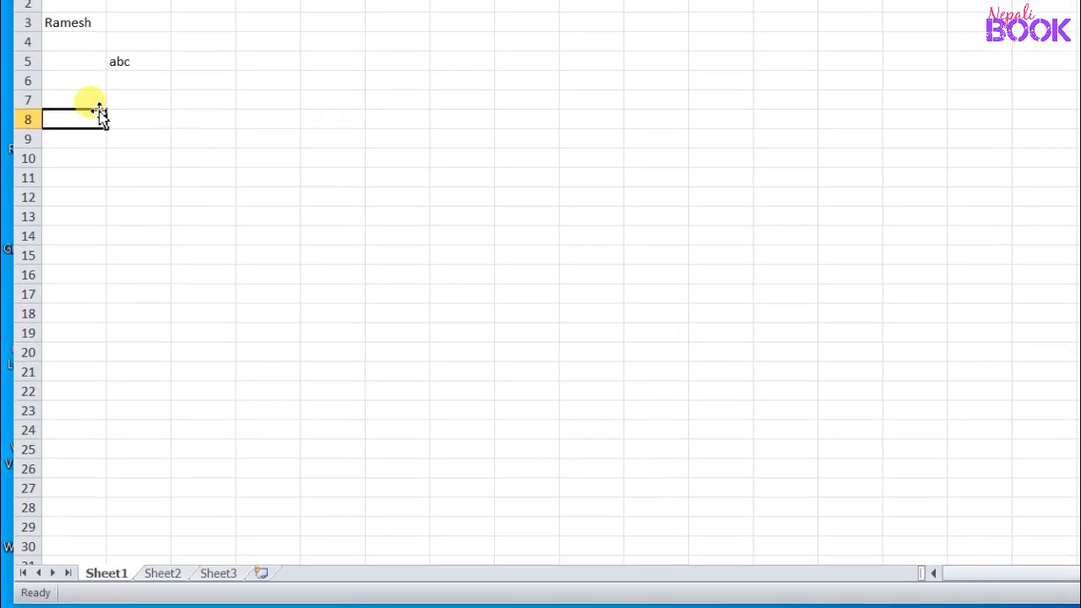
Step: Delete the abc entry from cell B5 on the unprotected Sheet1
left_click(119, 11)
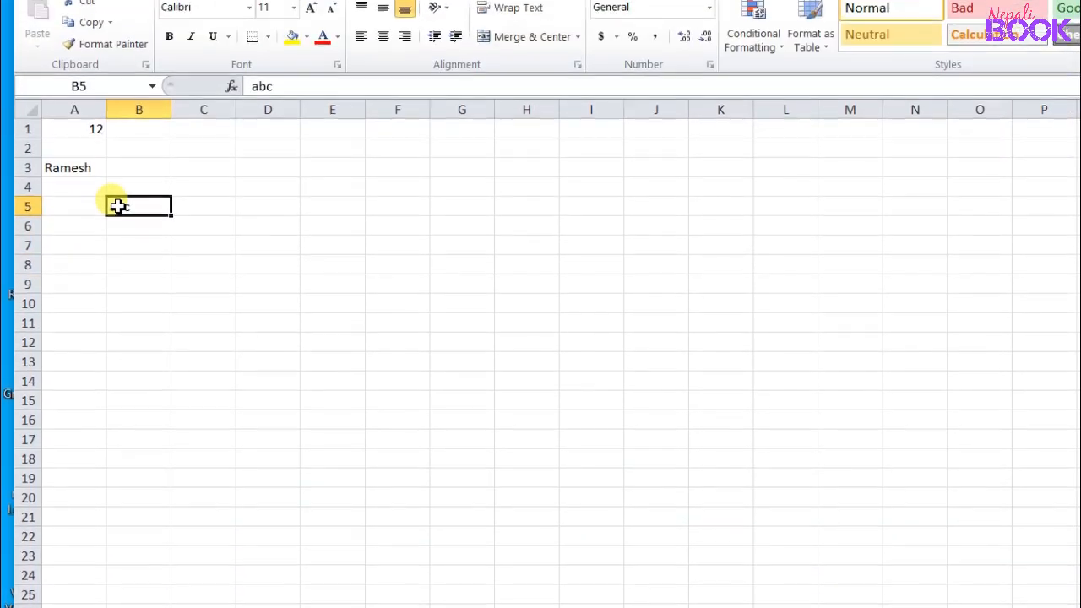
double_click(125, 204)
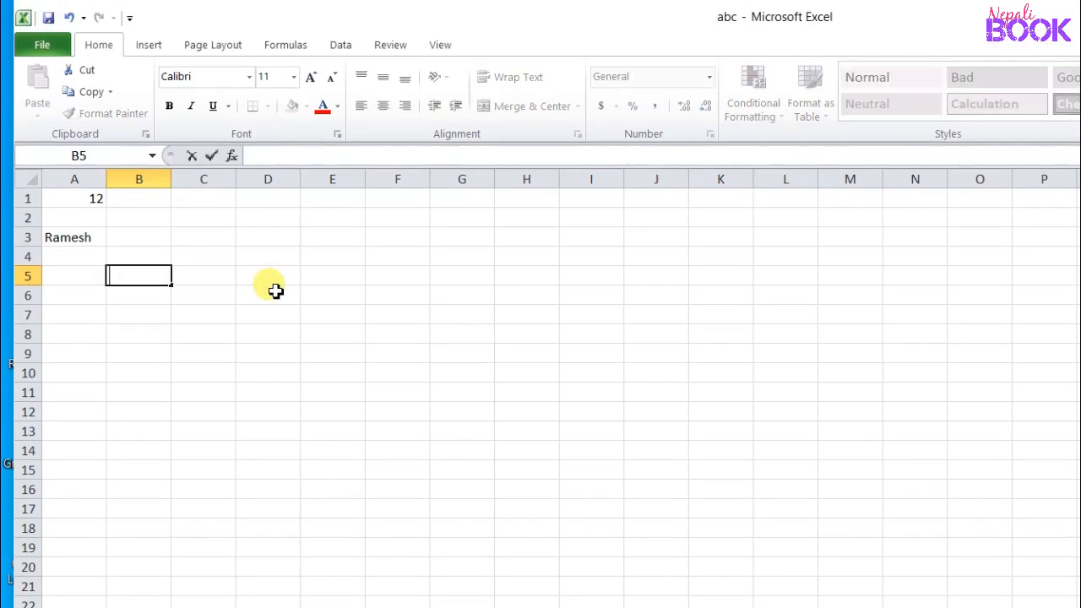
left_click(145, 355)
Step: Clear A1:B5, then undo it so 12 and the name in A3 return
left_click_drag(48, 206, 161, 282)
key("Delete")
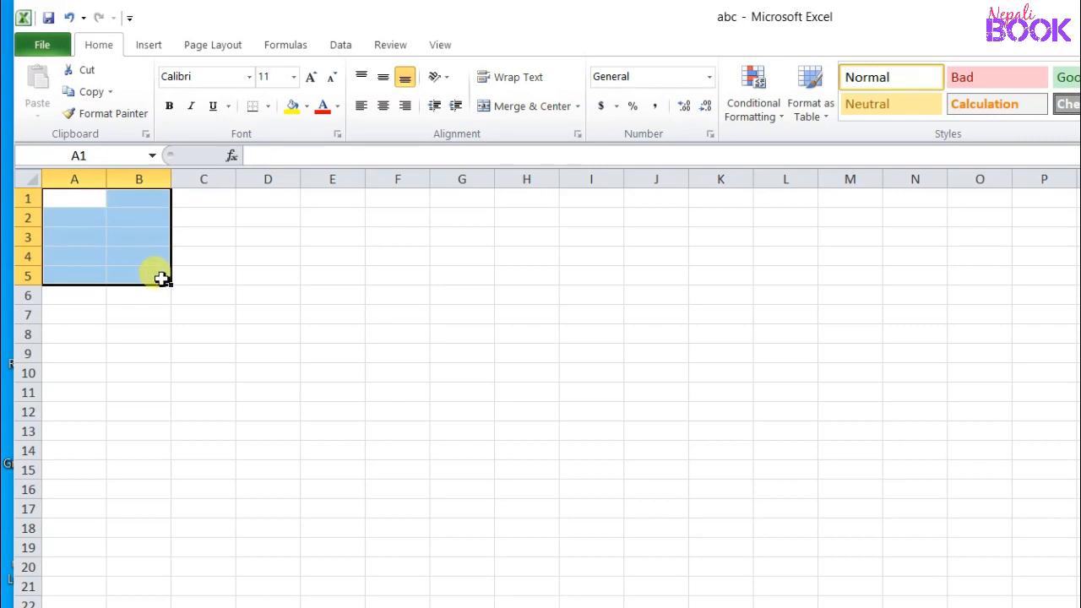
left_click(69, 17)
left_click(207, 302)
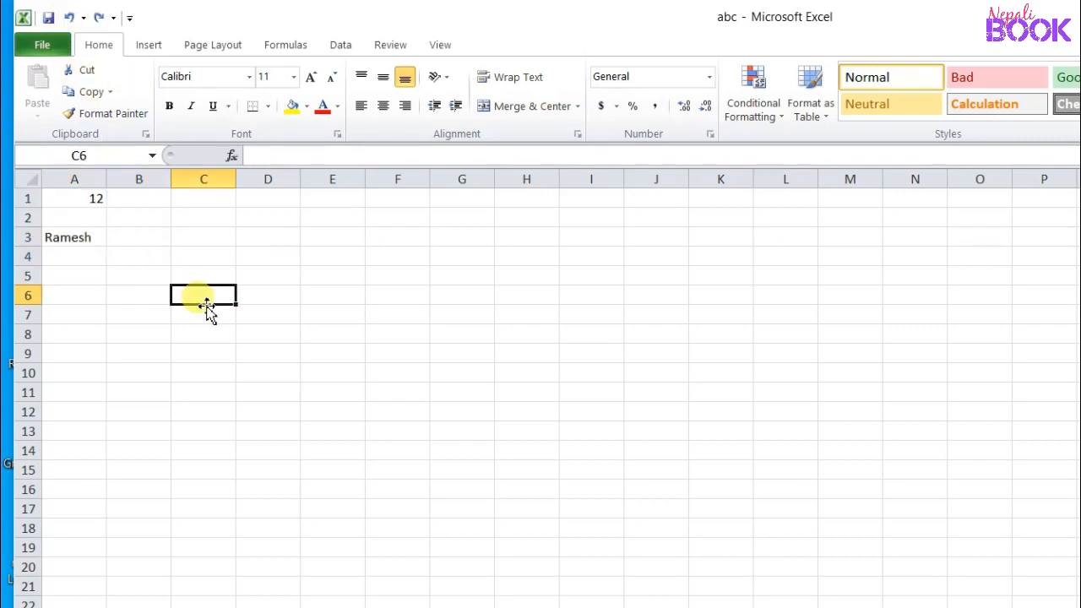